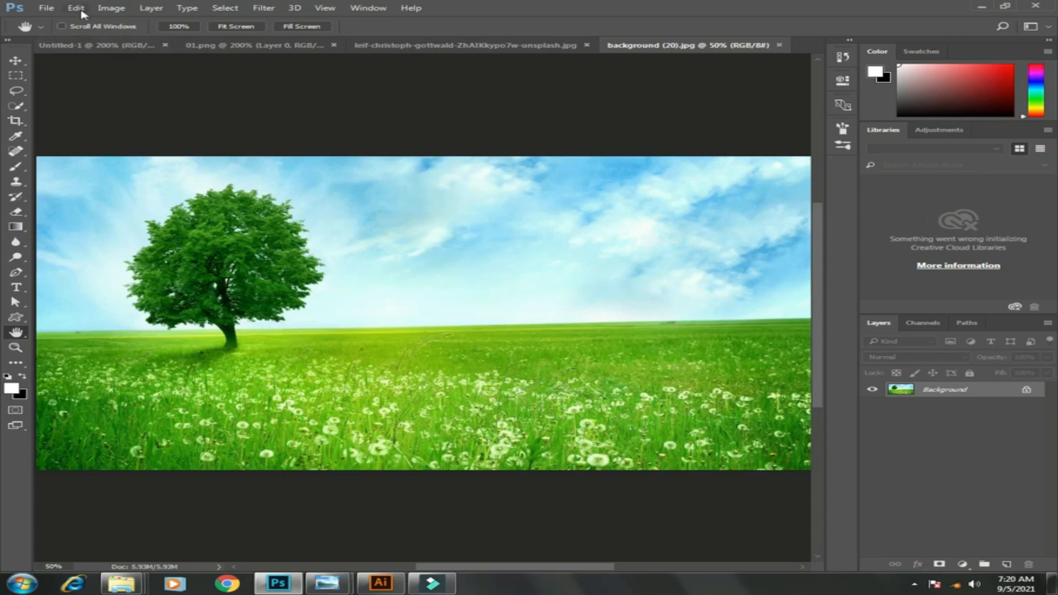
Open Brightness/Contrast on the meadow image and lower the brightness to -8
left_click(78, 8)
mouse_move(108, 9)
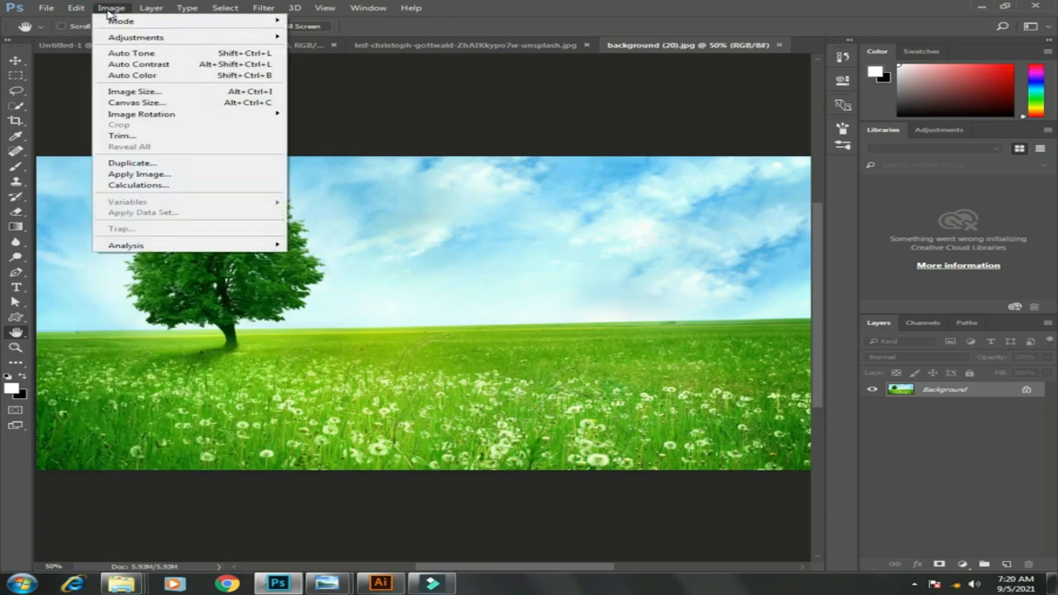
mouse_move(130, 38)
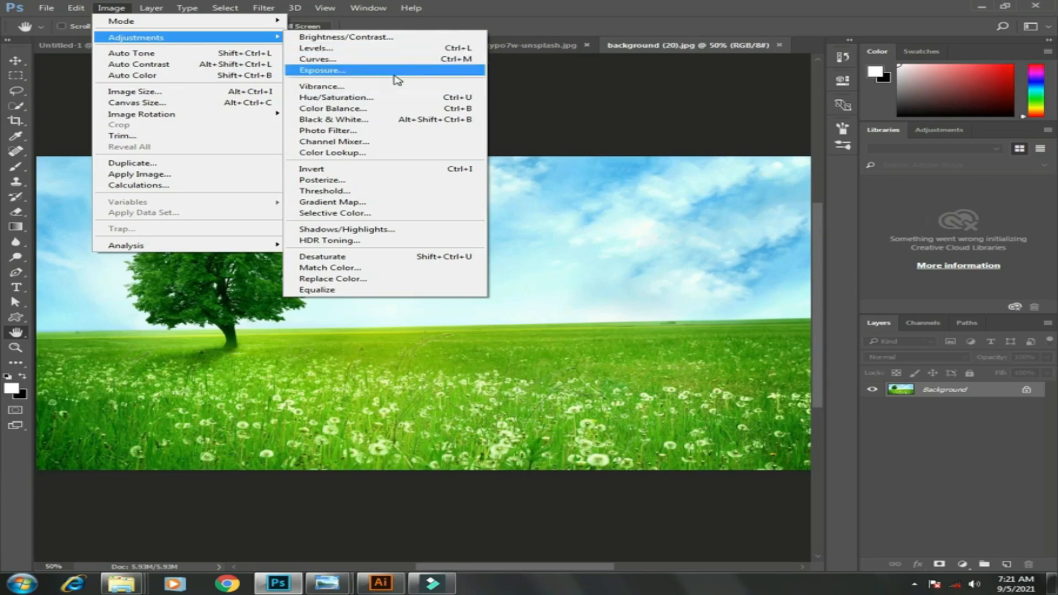
left_click(346, 37)
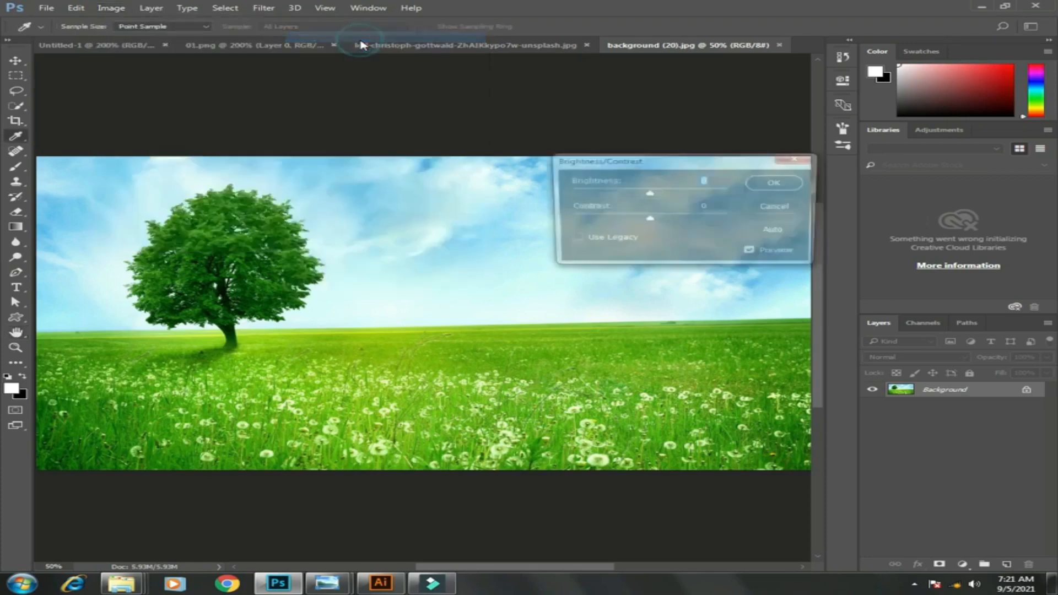
left_click(692, 165)
left_click_drag(692, 165, 607, 77)
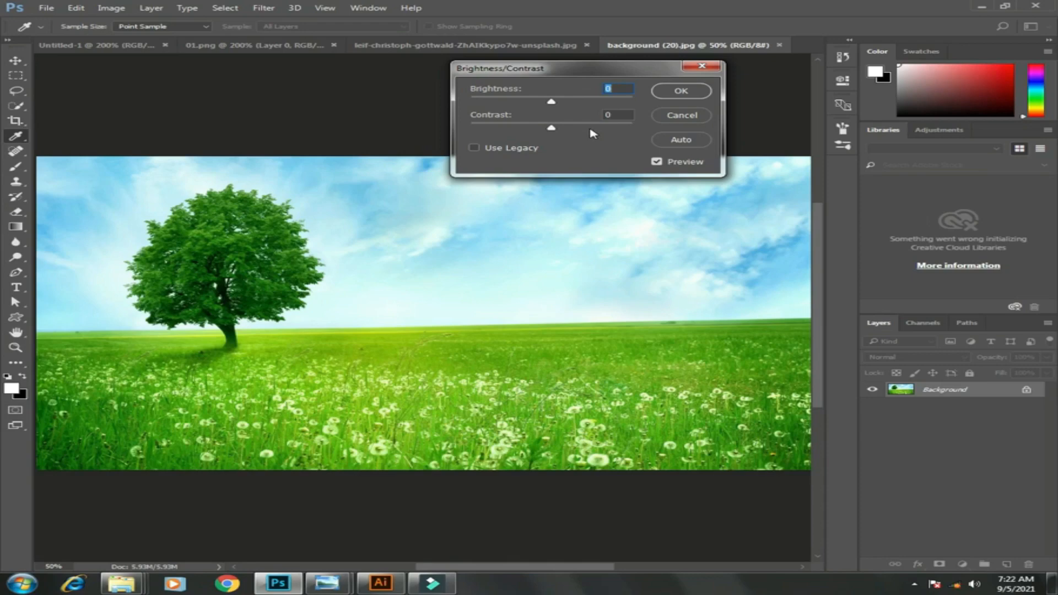
mouse_move(554, 104)
left_mouse_down()
mouse_move(607, 108)
mouse_move(527, 107)
mouse_move(547, 103)
left_mouse_up()
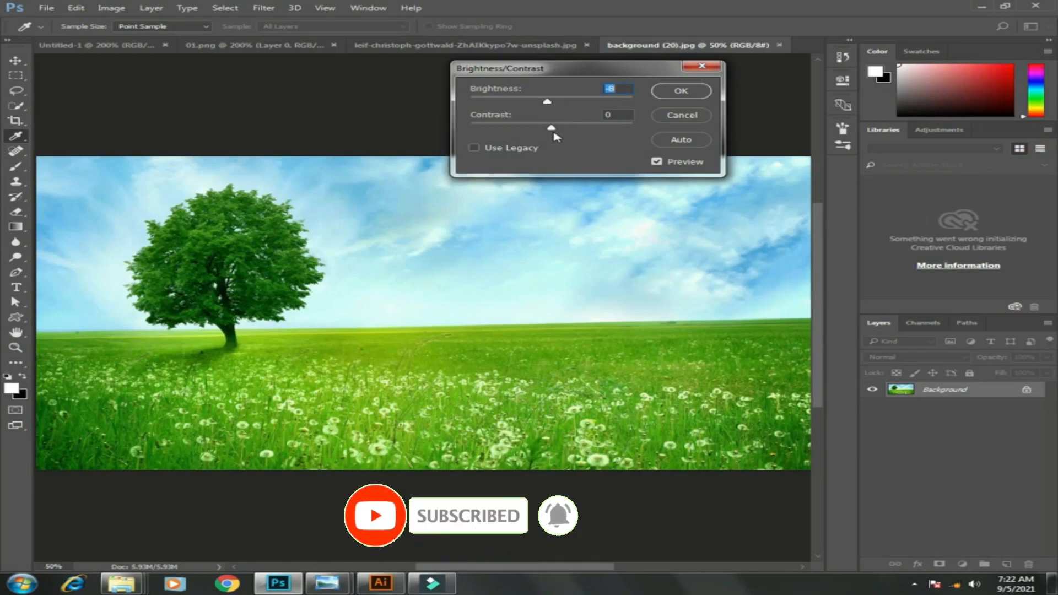
Try the contrast slider at 100 and at -31, then bring it back toward zero
left_click_drag(551, 128, 634, 135)
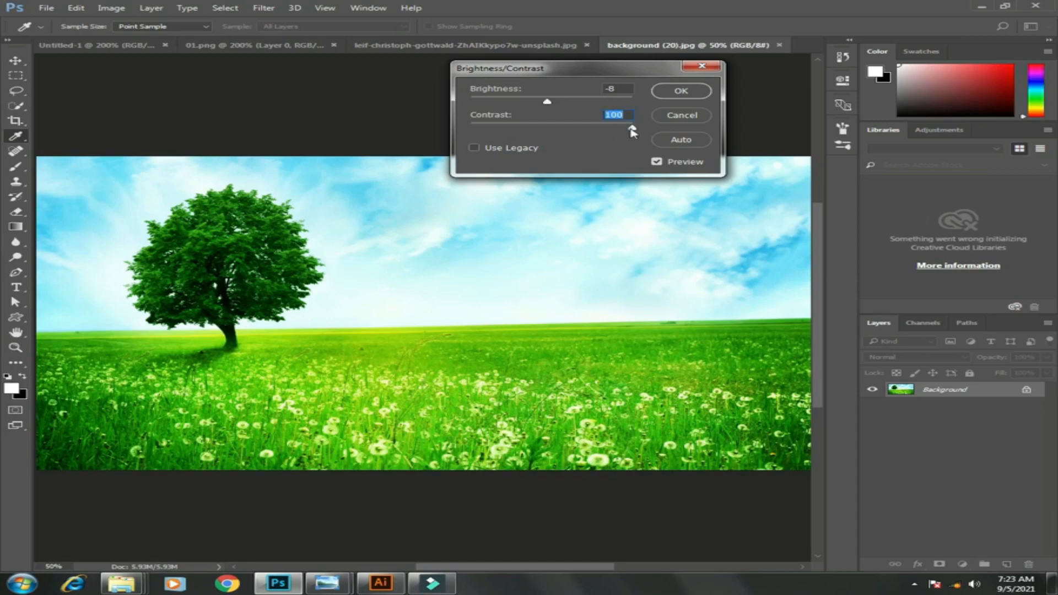
left_click_drag(632, 128, 503, 132)
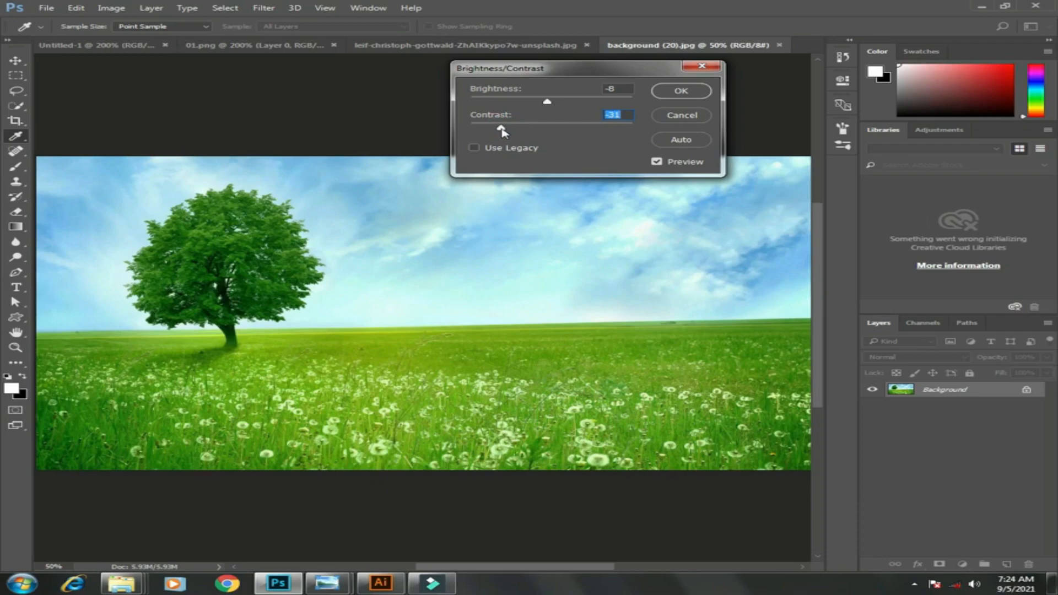
left_click_drag(502, 130, 546, 131)
Toggle the Use Legacy option on and off, then cancel the Brightness/Contrast dialog
left_click(475, 150)
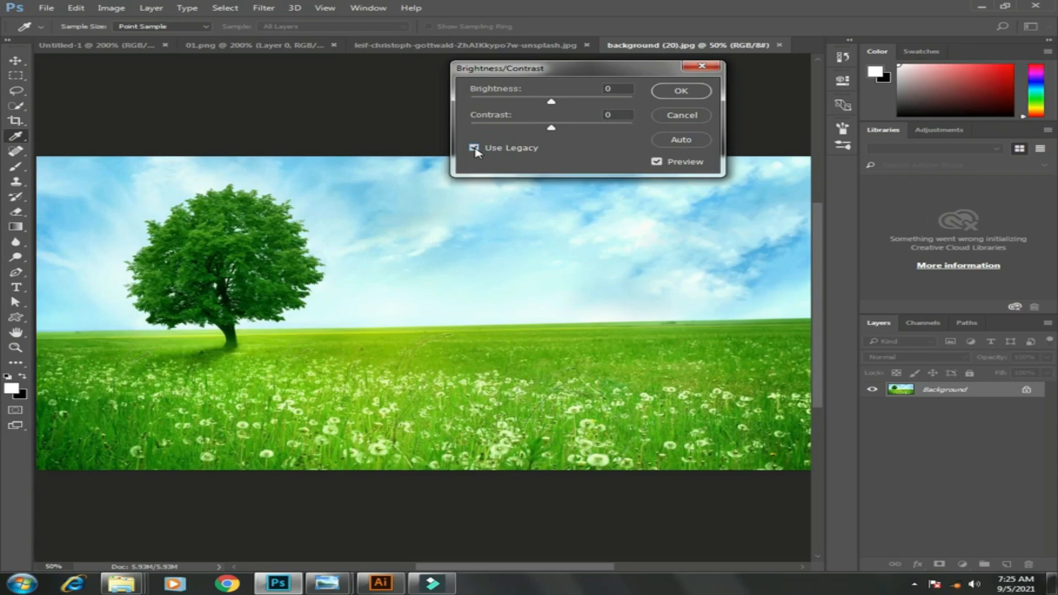
left_click(474, 149)
left_click(698, 115)
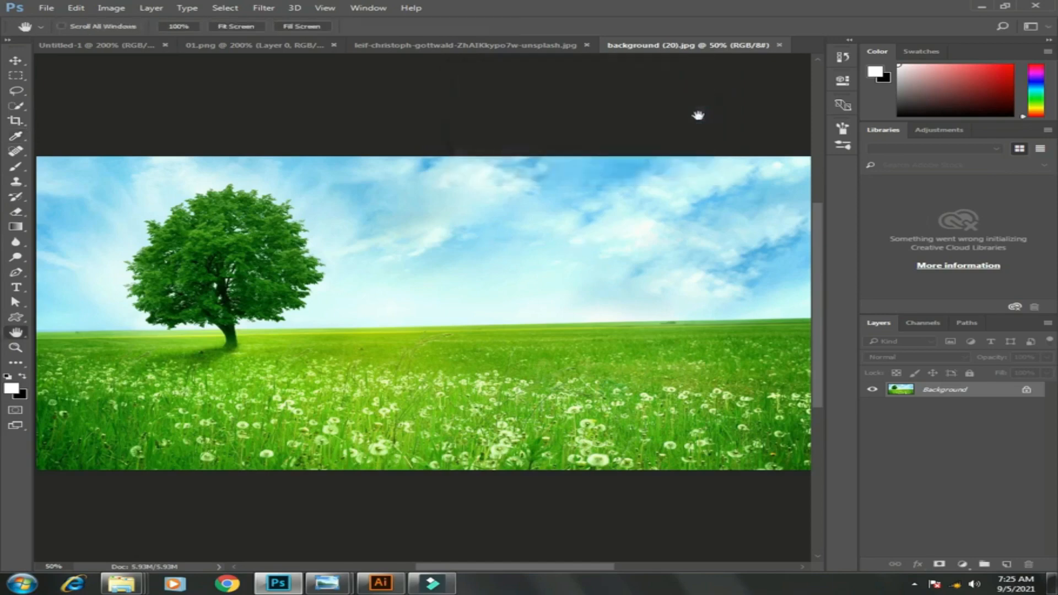
Switch to the building photo document
left_click(113, 8)
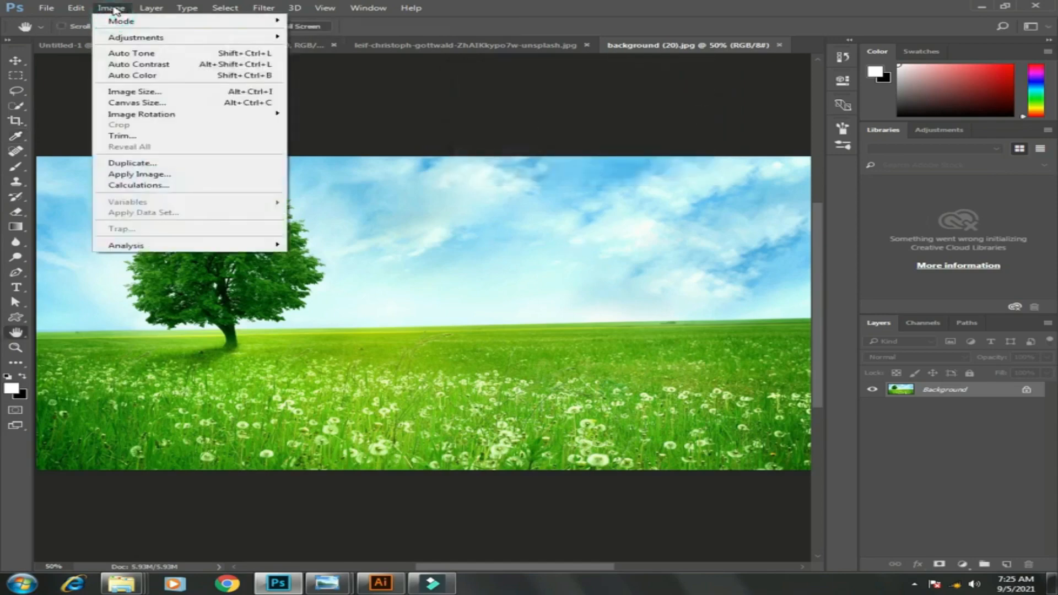
mouse_move(165, 37)
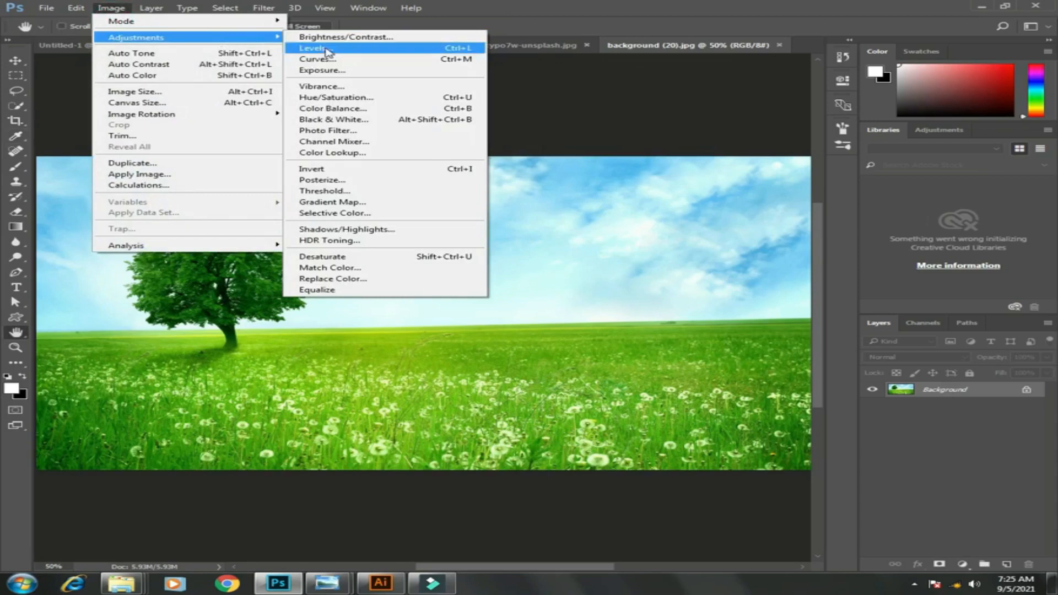
left_click(655, 4)
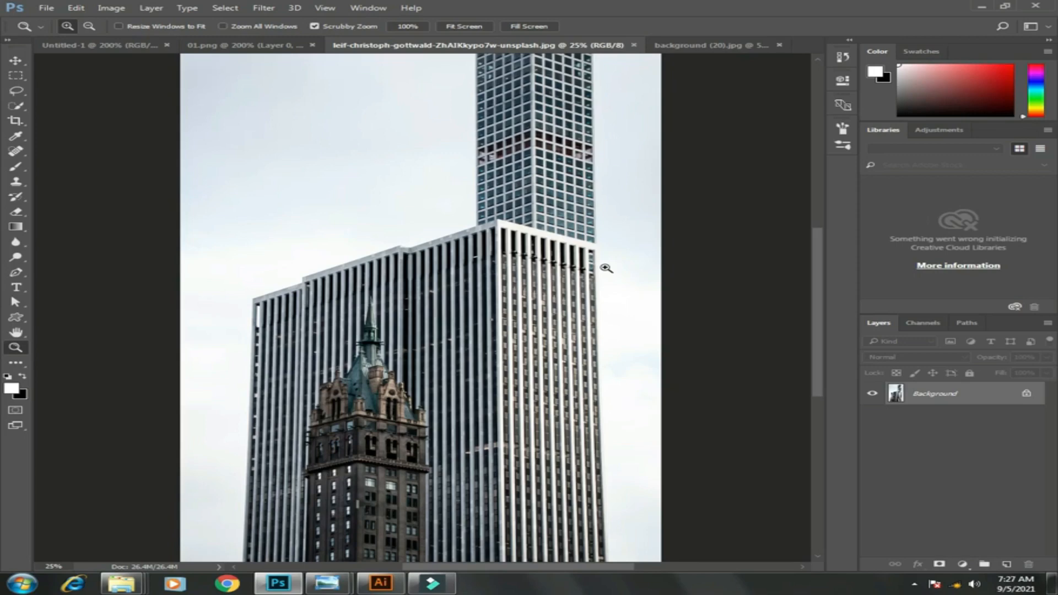
Open Levels on the building photo and set the black input to 44 and the white input to 221
left_click(112, 10)
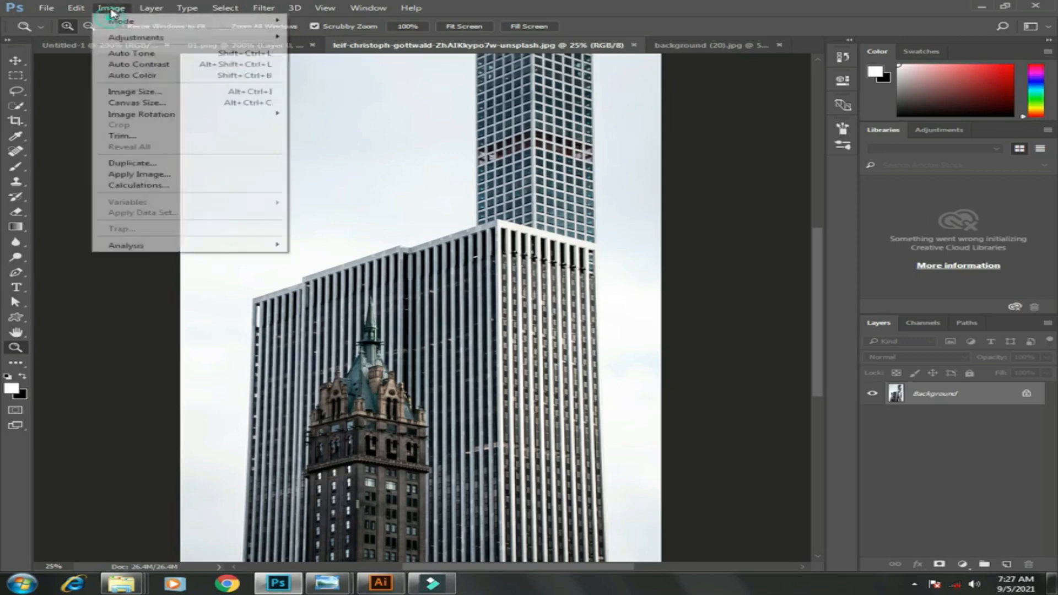
mouse_move(135, 38)
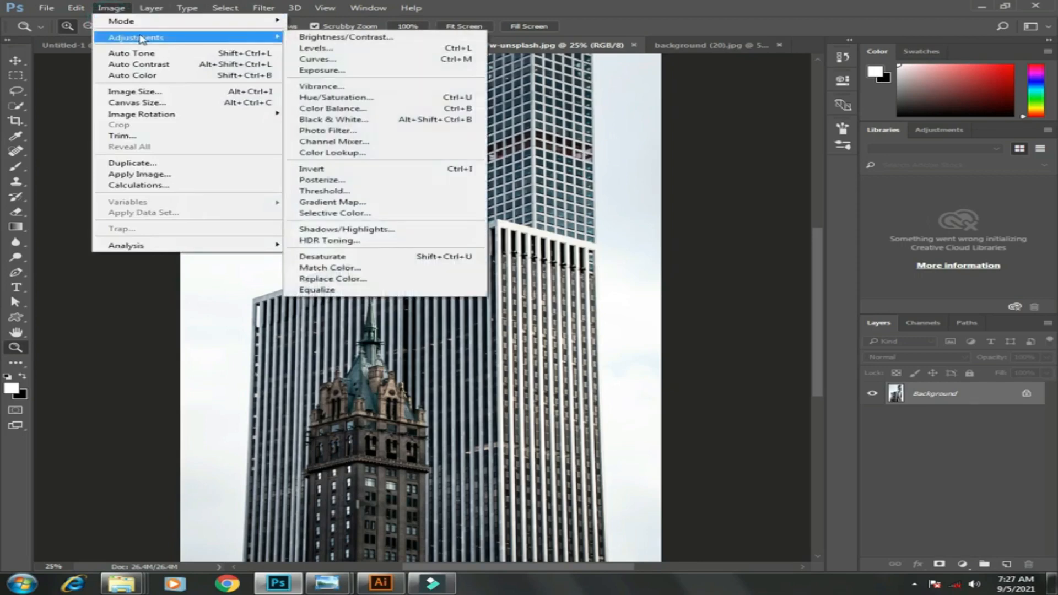
left_click(314, 48)
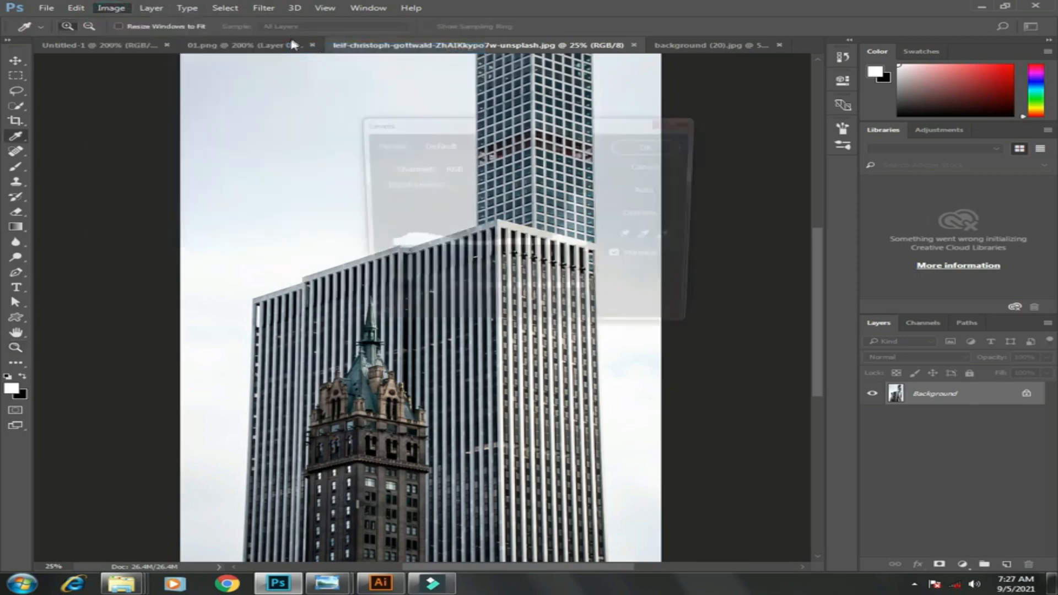
left_click_drag(560, 127, 820, 128)
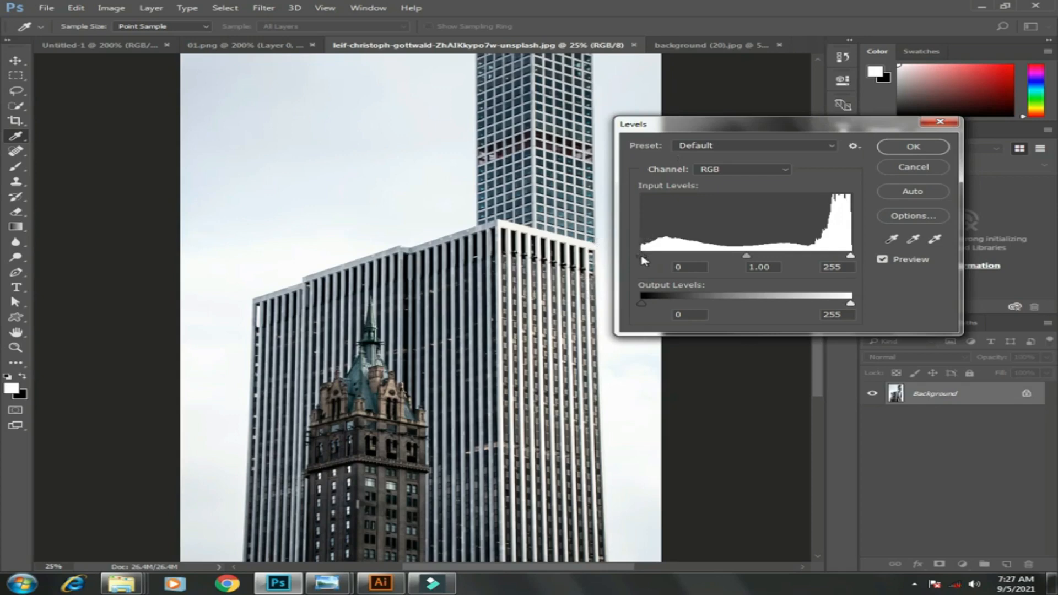
left_click_drag(642, 256, 678, 259)
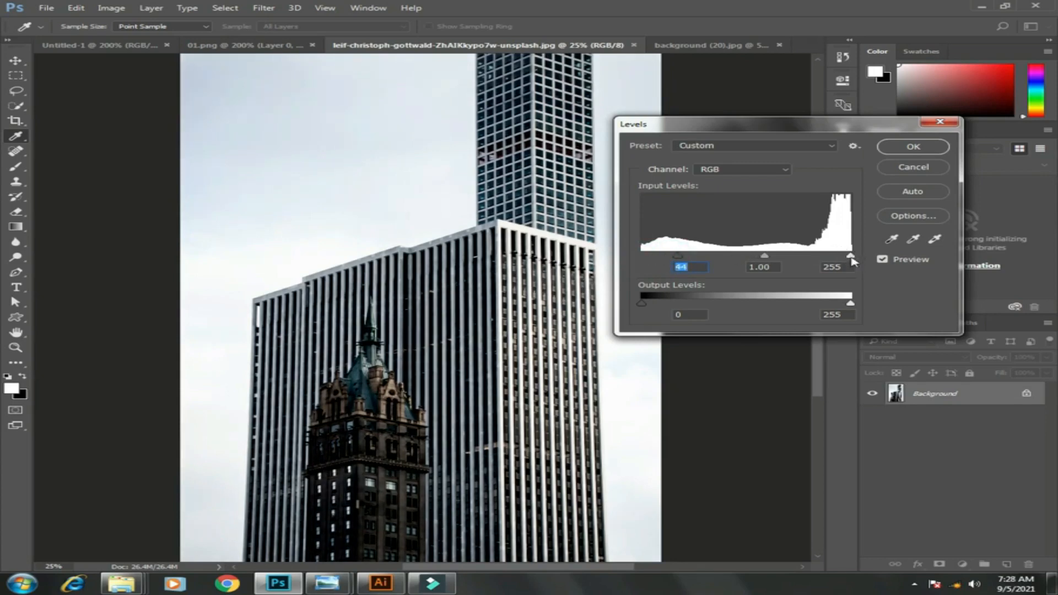
left_click_drag(852, 258, 818, 260)
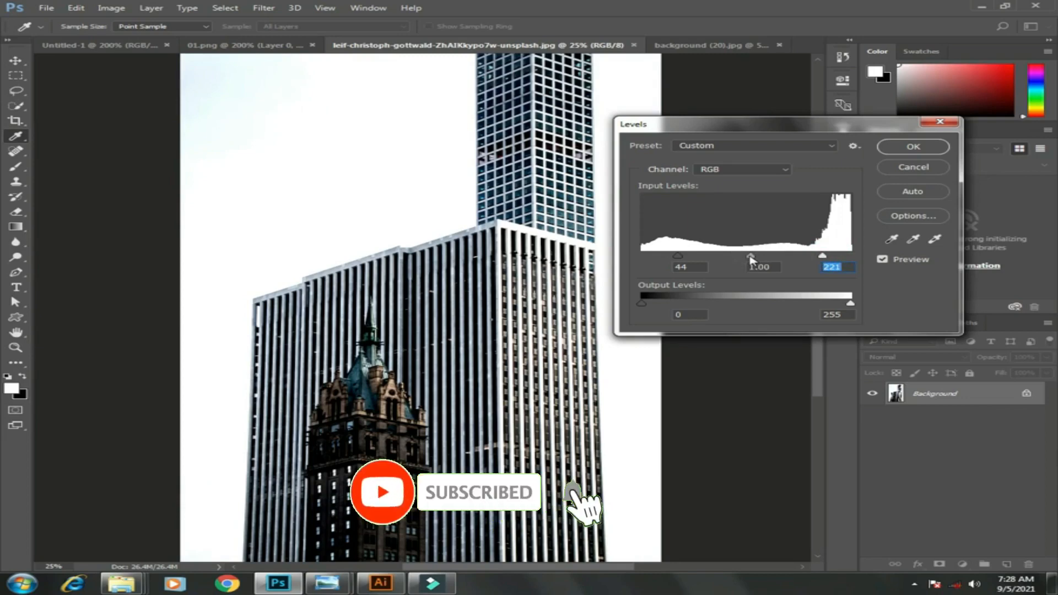
Shift the midtone input slider, then cancel the Levels dialog
mouse_move(751, 258)
left_mouse_down()
mouse_move(769, 260)
mouse_move(747, 261)
left_mouse_up()
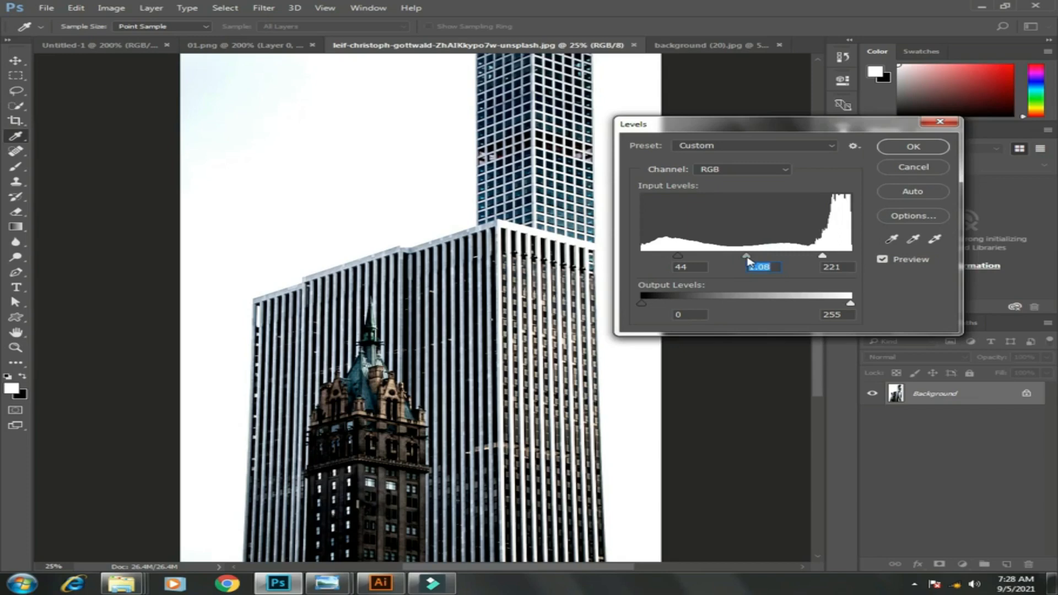
mouse_move(747, 261)
left_mouse_down()
mouse_move(772, 262)
mouse_move(736, 261)
left_mouse_up()
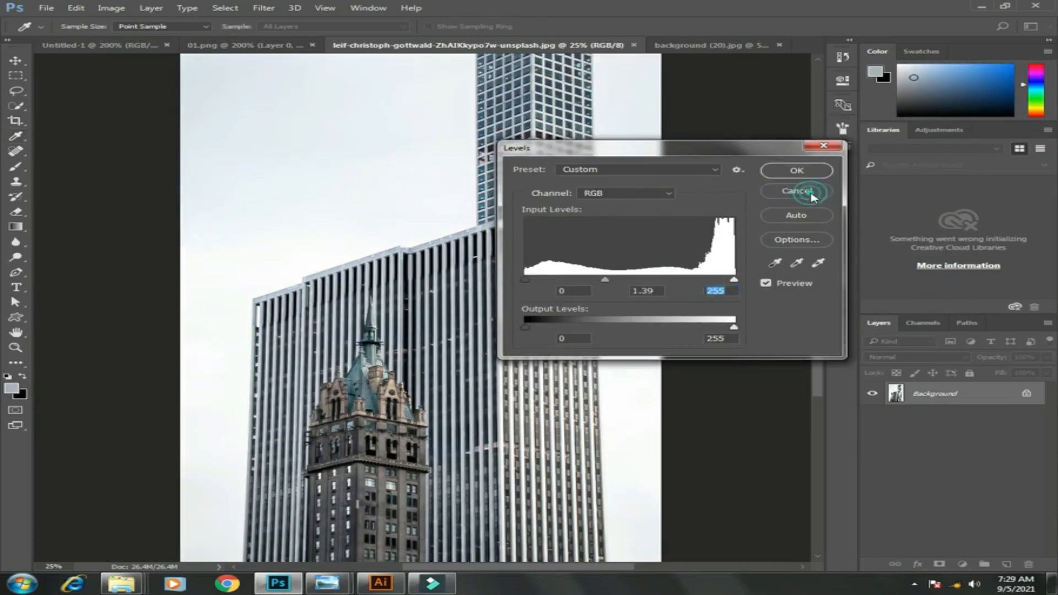
left_click(800, 192)
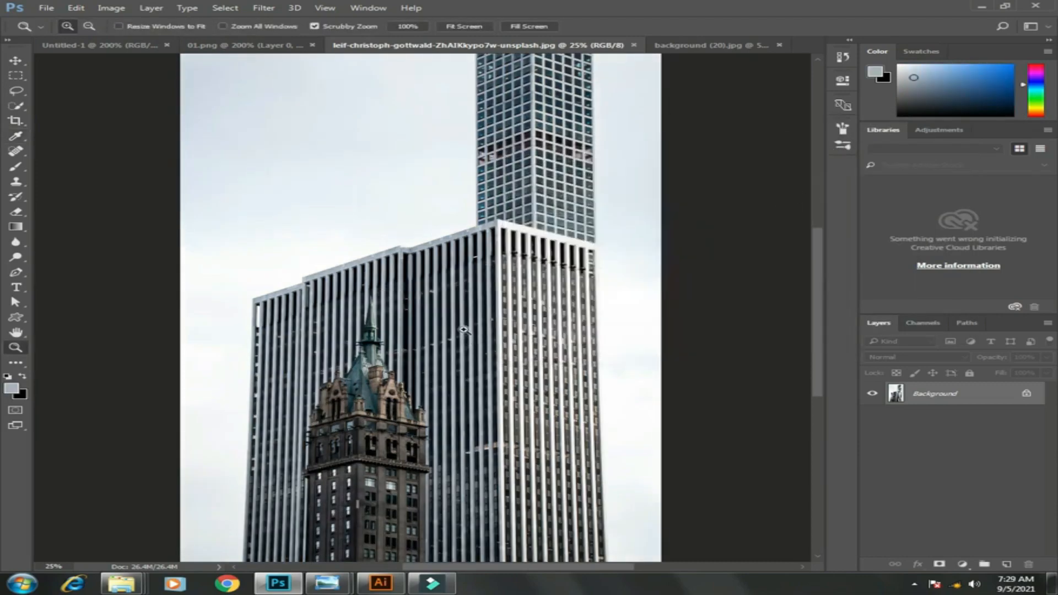
Open Levels again and set the black point by sampling a dark window with the black eyedropper
left_click_drag(457, 325, 457, 326)
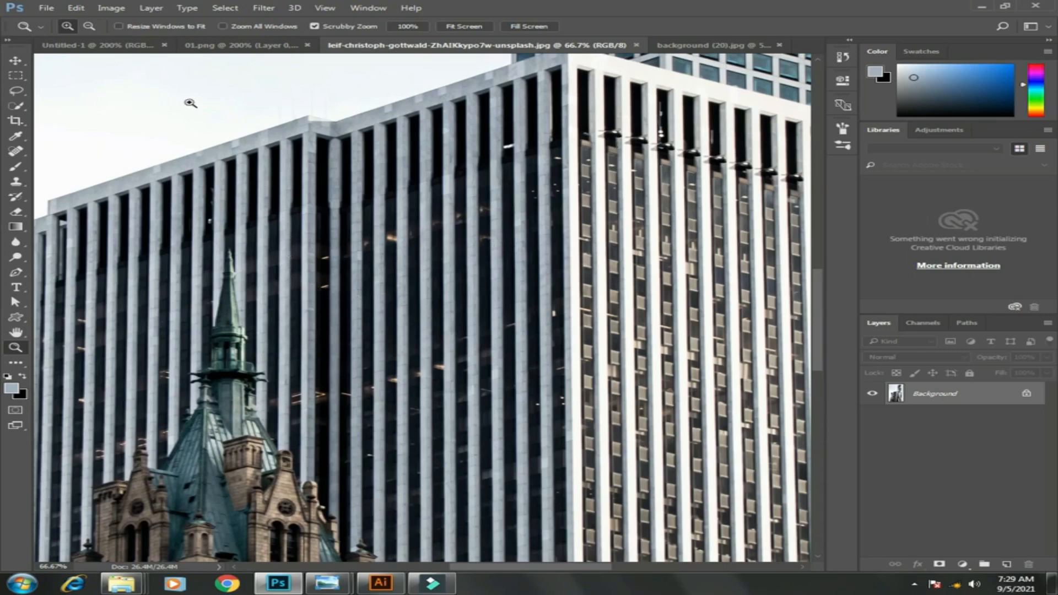
left_click(110, 8)
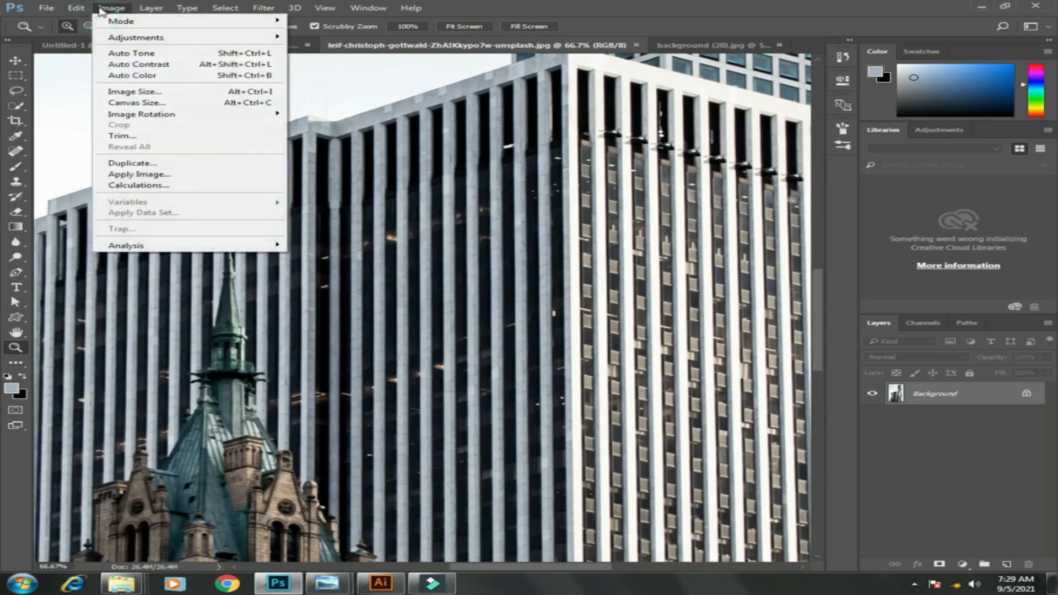
mouse_move(132, 37)
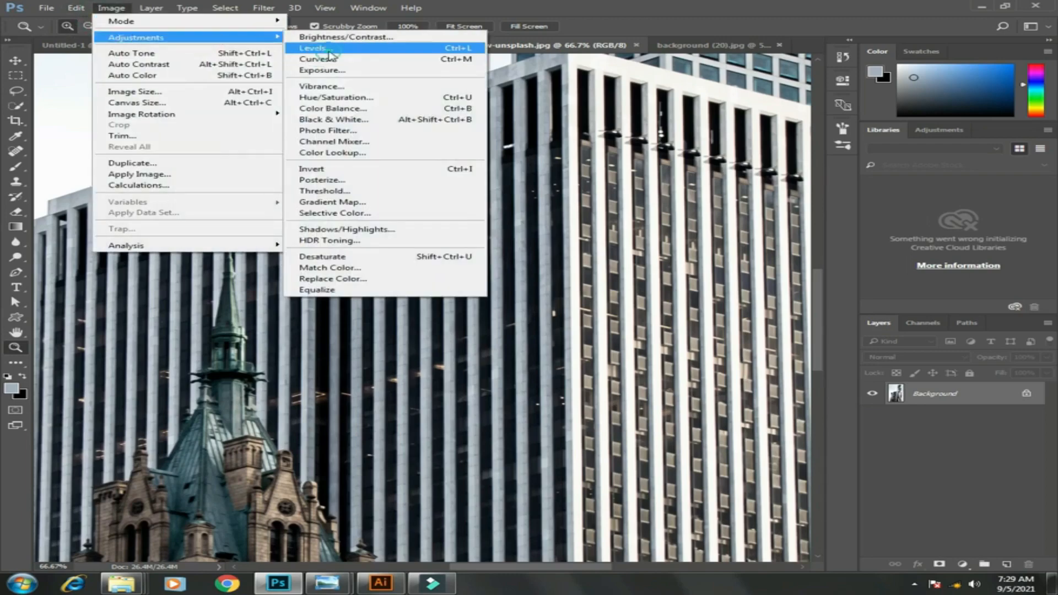
left_click(312, 48)
left_click_drag(761, 154, 1001, 152)
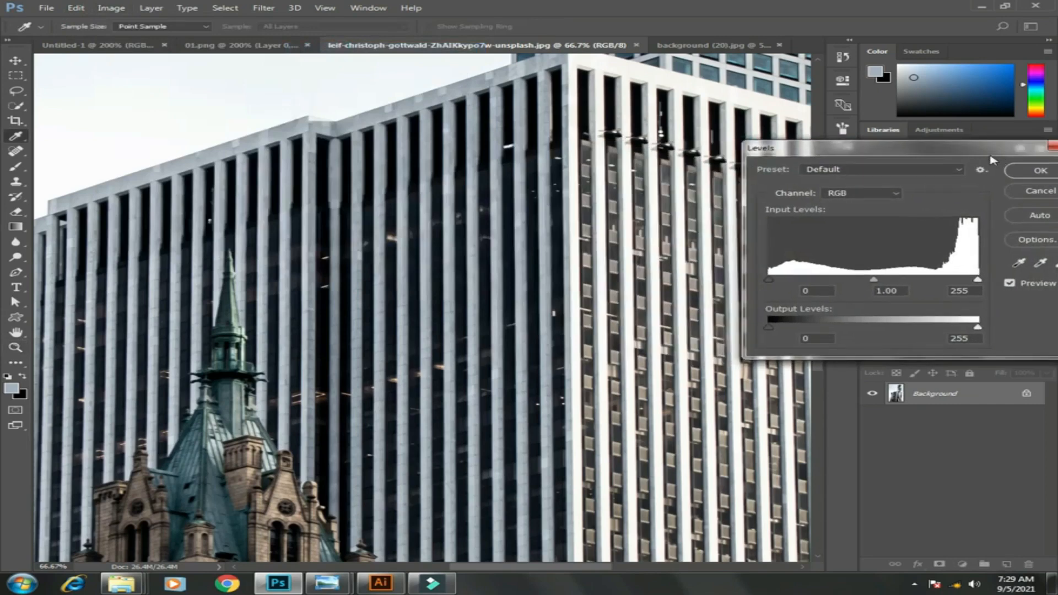
left_click(1018, 263)
left_click(1016, 264)
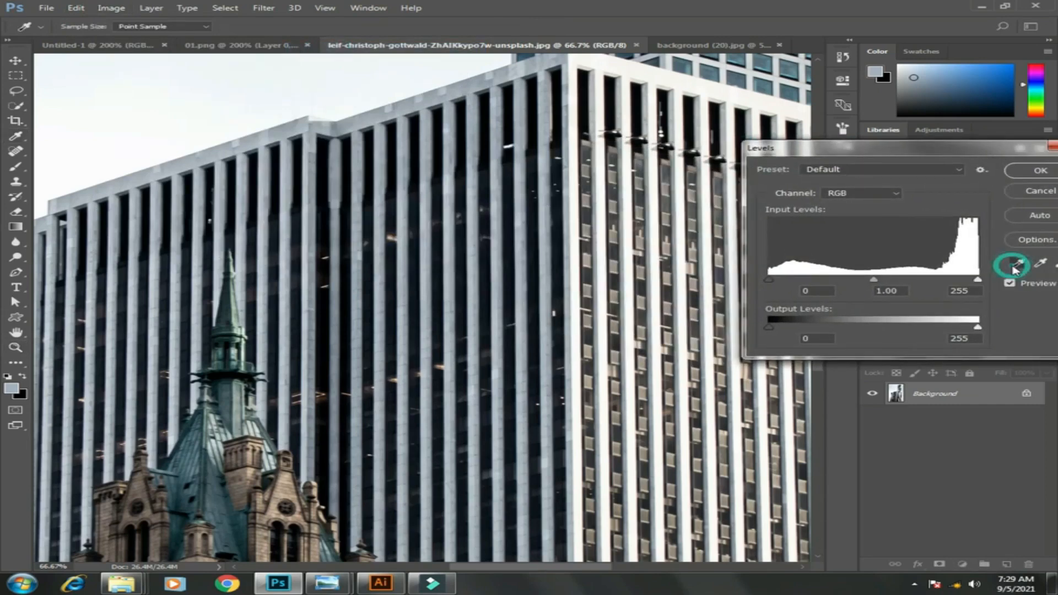
left_click(584, 95)
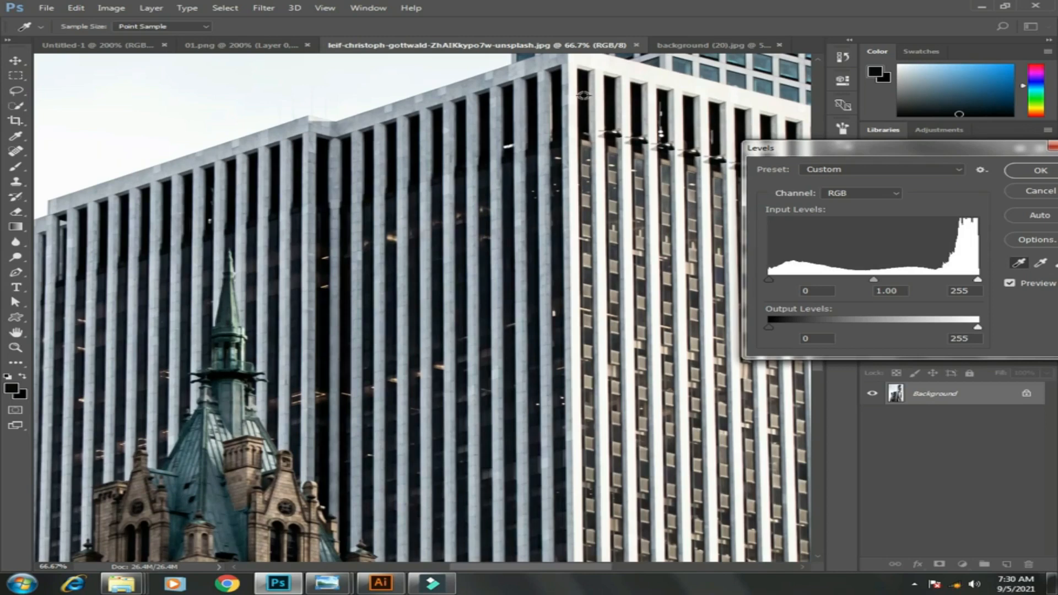
left_click(584, 96)
Sample a window on the upper tower with the eyedropper
left_click_drag(1010, 149, 1055, 362)
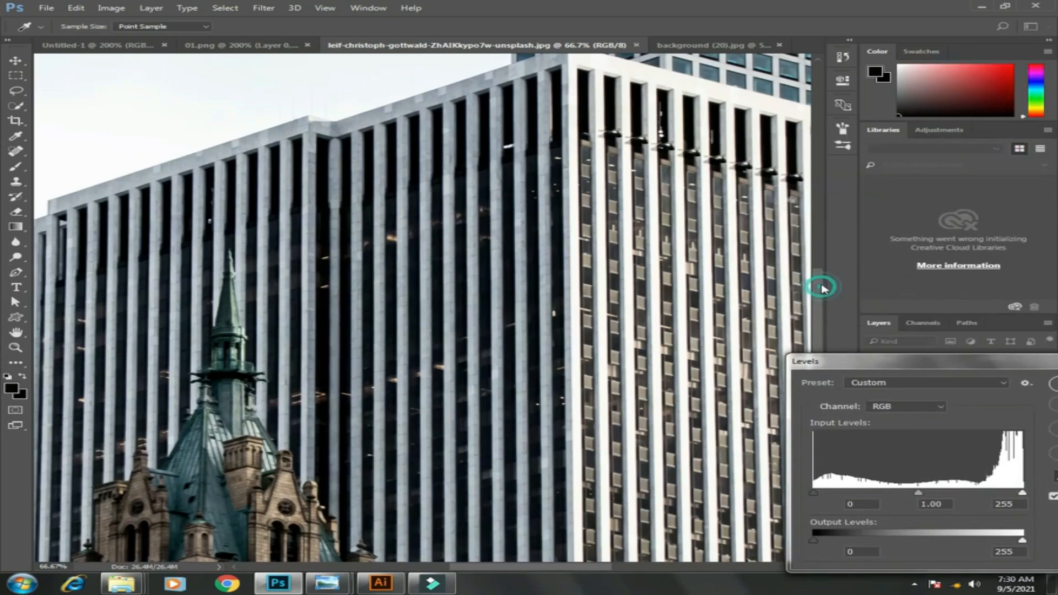
scroll(819, 283, "up", 5)
scroll(824, 251, "up", 4)
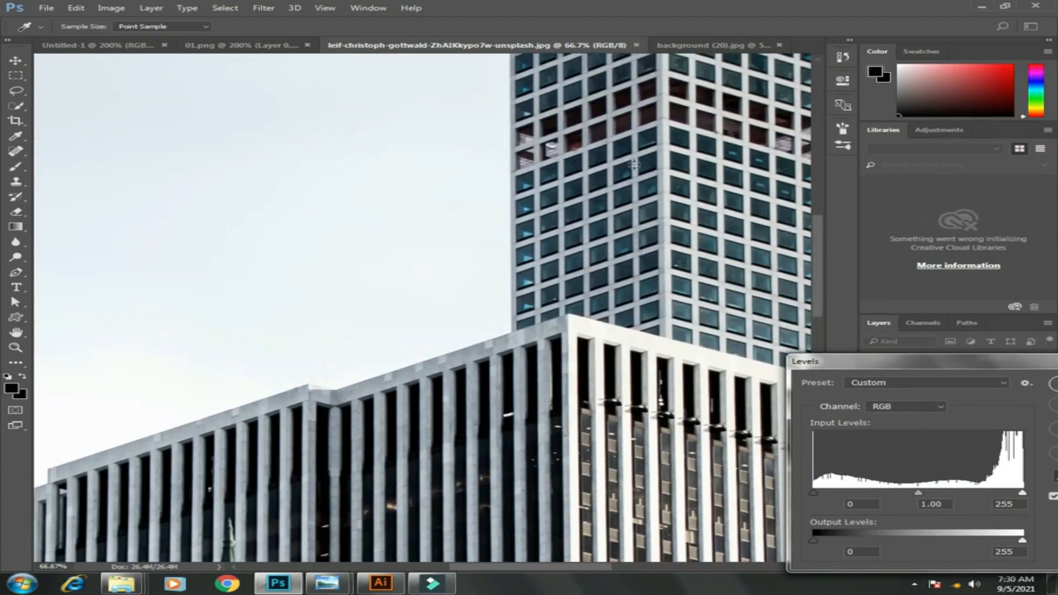
left_click(644, 93)
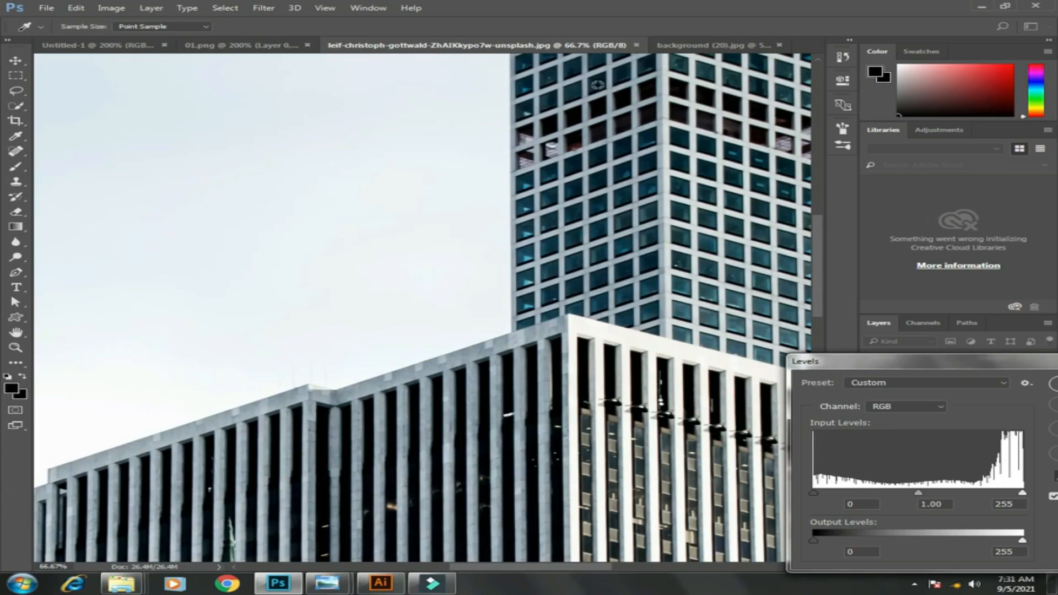
Set the white point by sampling the bright top edge of the lower building with the white eyedropper
left_click_drag(1014, 373, 876, 367)
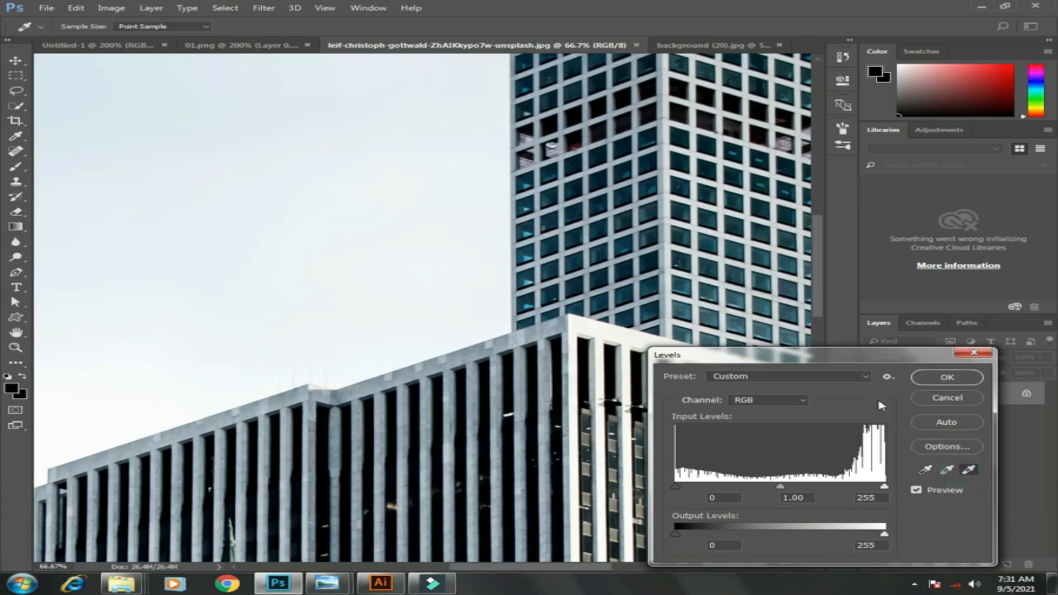
left_click_drag(854, 354, 1057, 356)
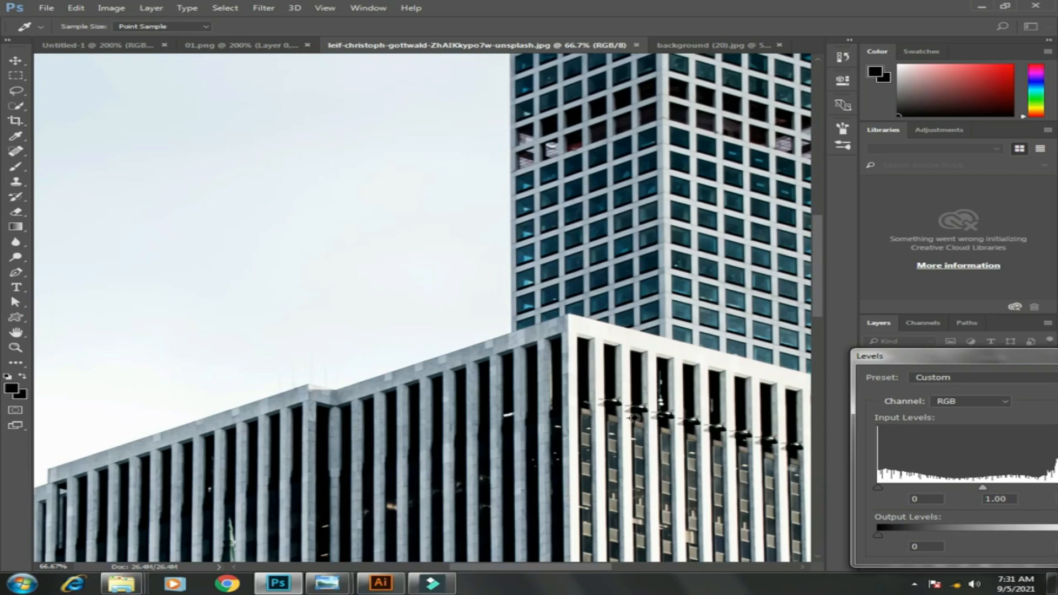
left_click(653, 350)
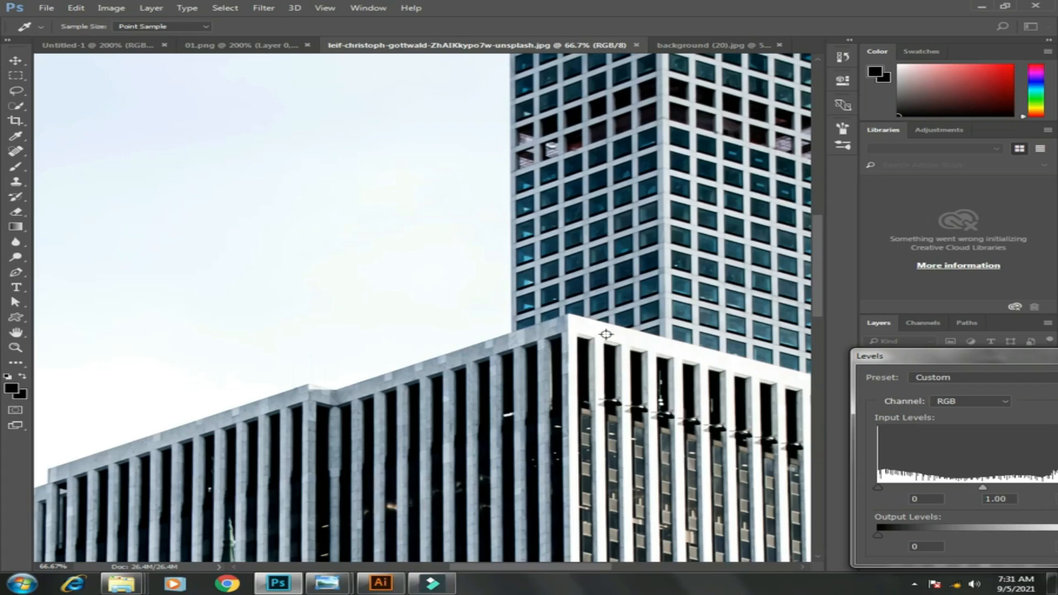
left_click_drag(935, 367, 727, 332)
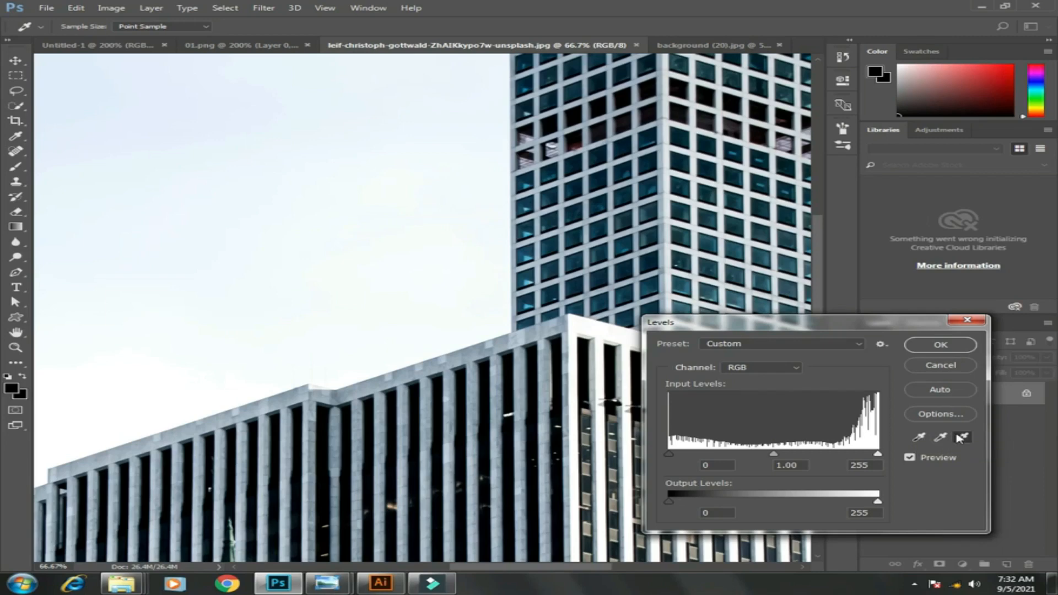
Inspect the Red, Green and Blue channel histograms in Levels, return to RGB, and cancel the dialog
left_click(783, 372)
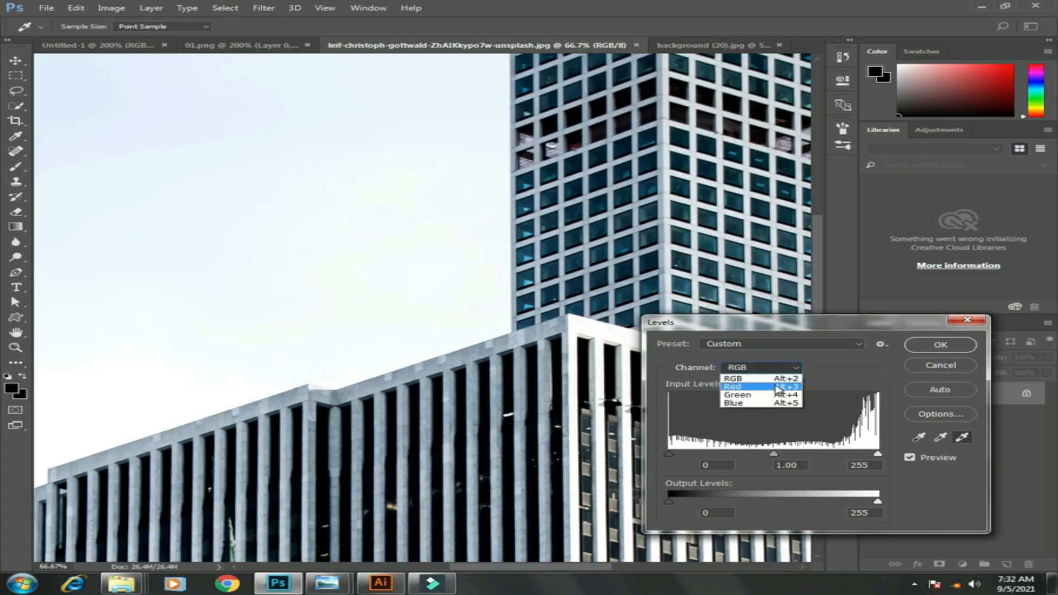
left_click(777, 387)
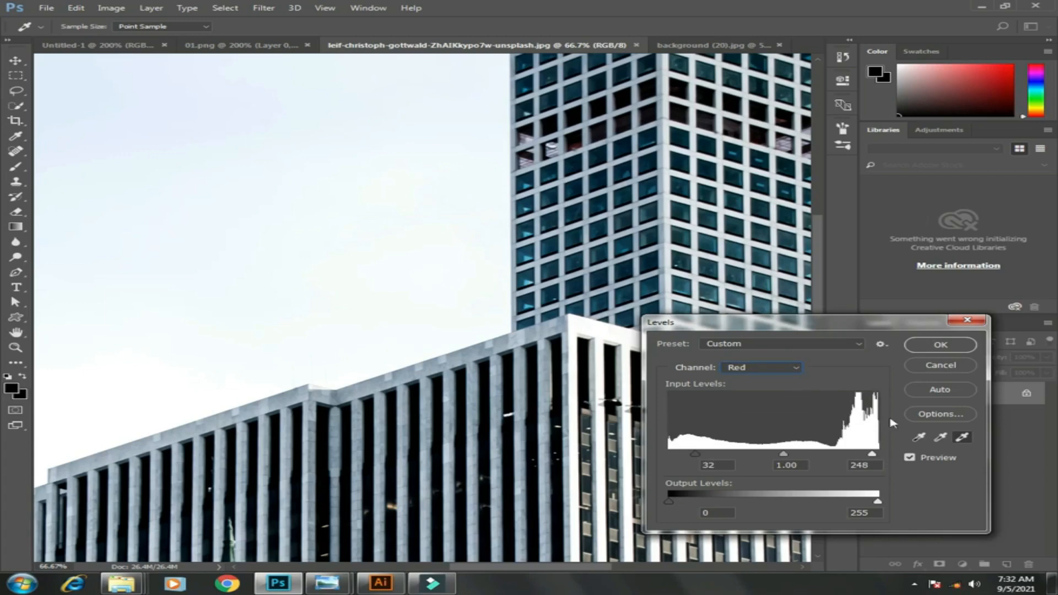
left_click(751, 369)
left_click(752, 393)
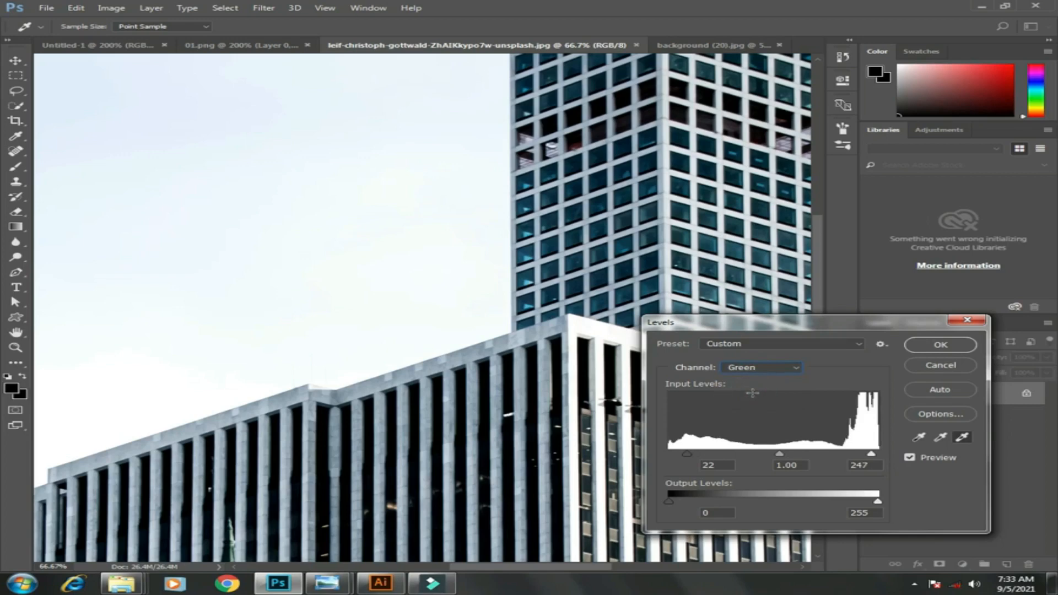
left_click(792, 367)
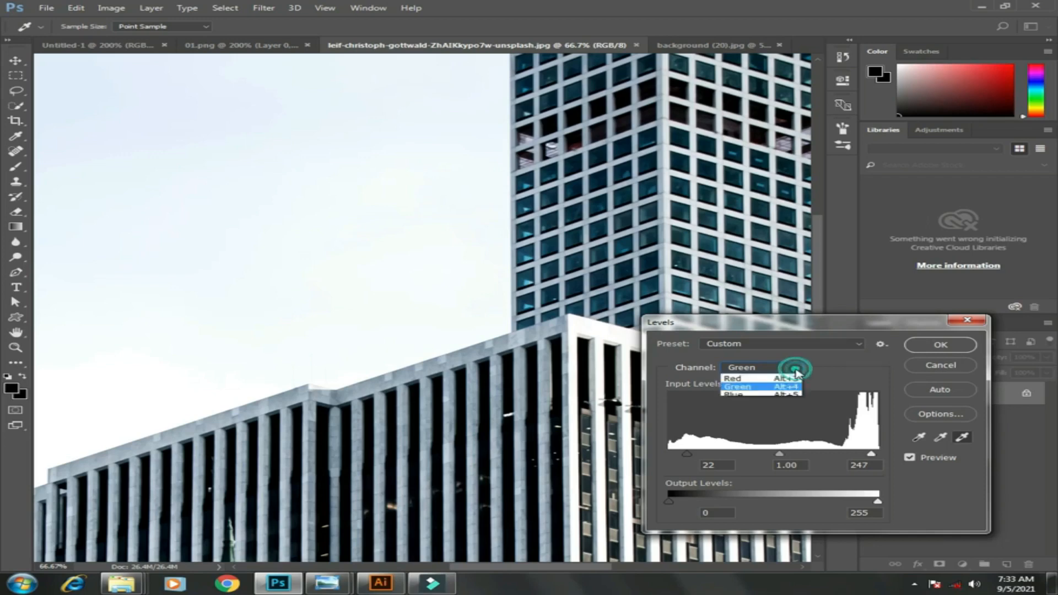
left_click(778, 401)
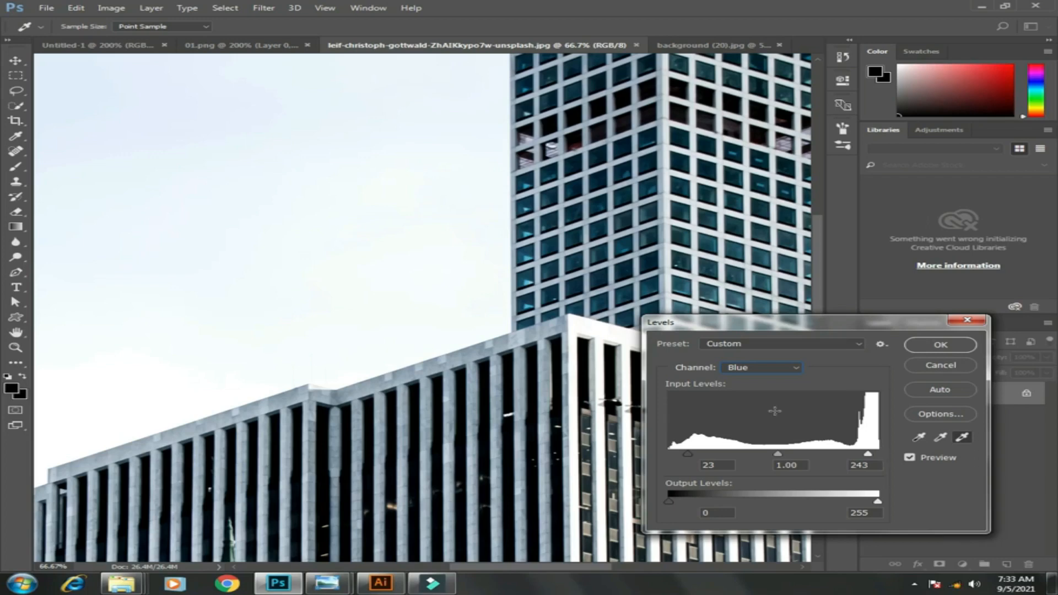
left_click(766, 368)
left_click(755, 381)
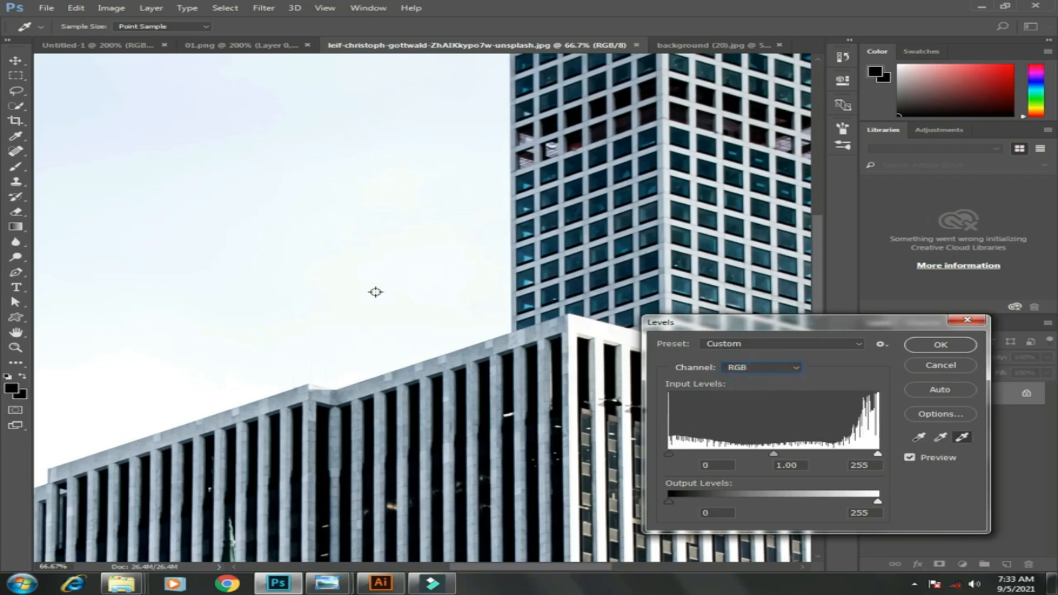
left_click(942, 365)
key("z")
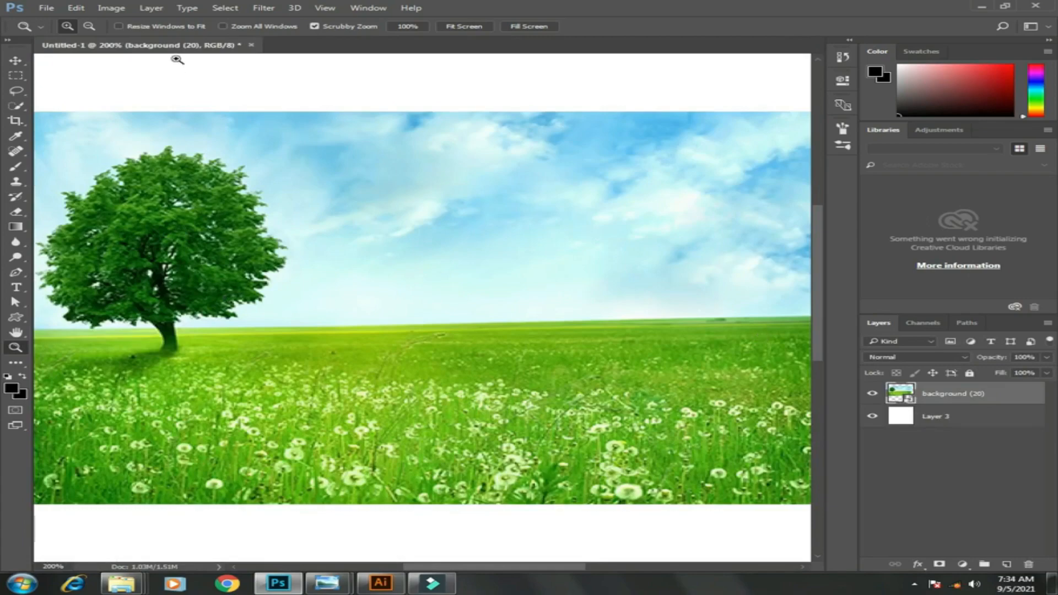
Open Curves on the meadow photo and add a highlight point at input 239, output 224
left_click(112, 8)
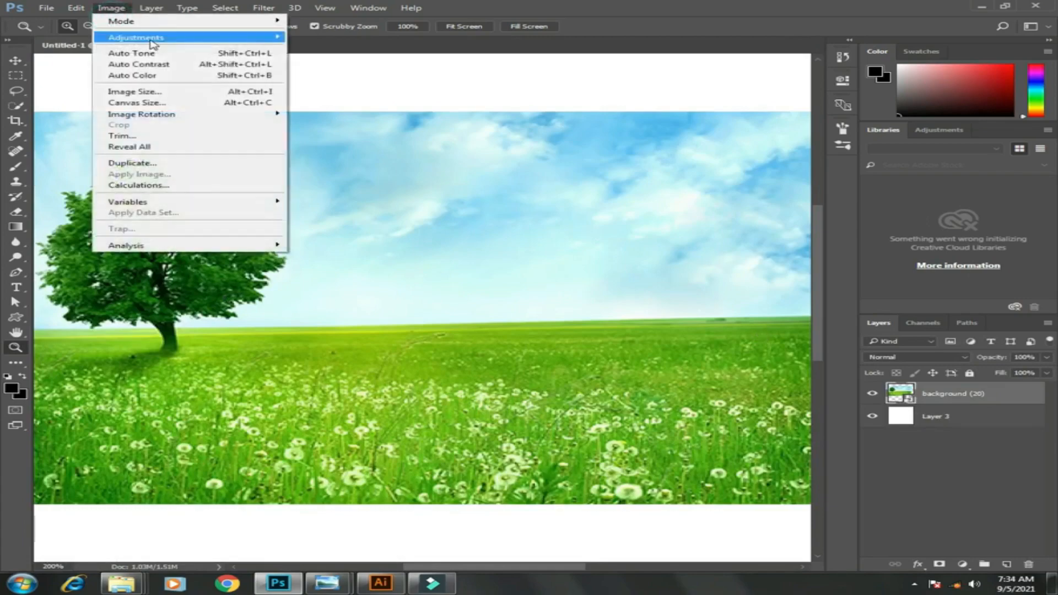
mouse_move(277, 41)
left_click(318, 59)
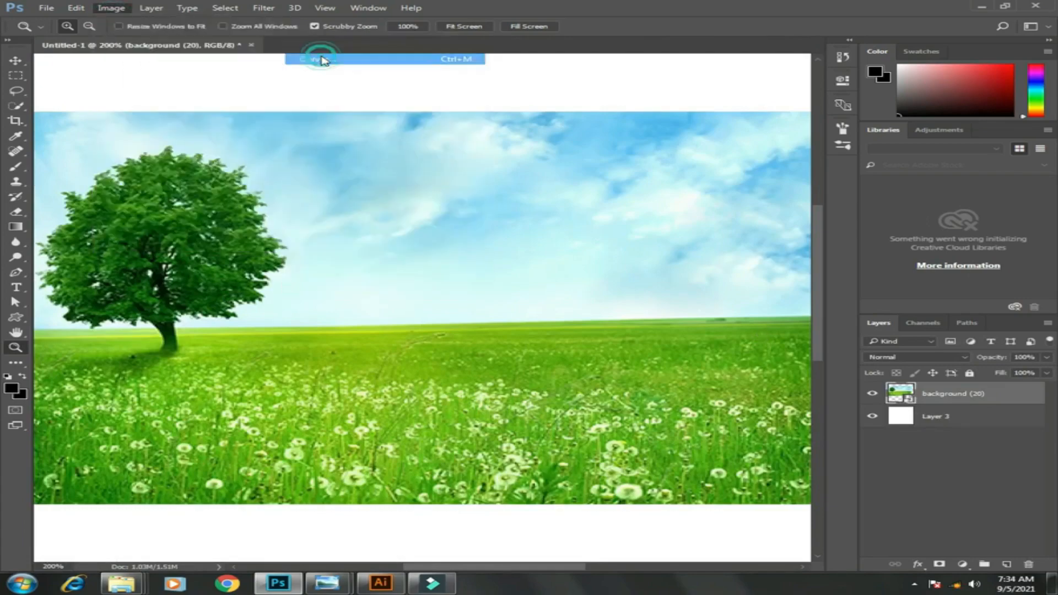
left_click_drag(516, 115, 742, 120)
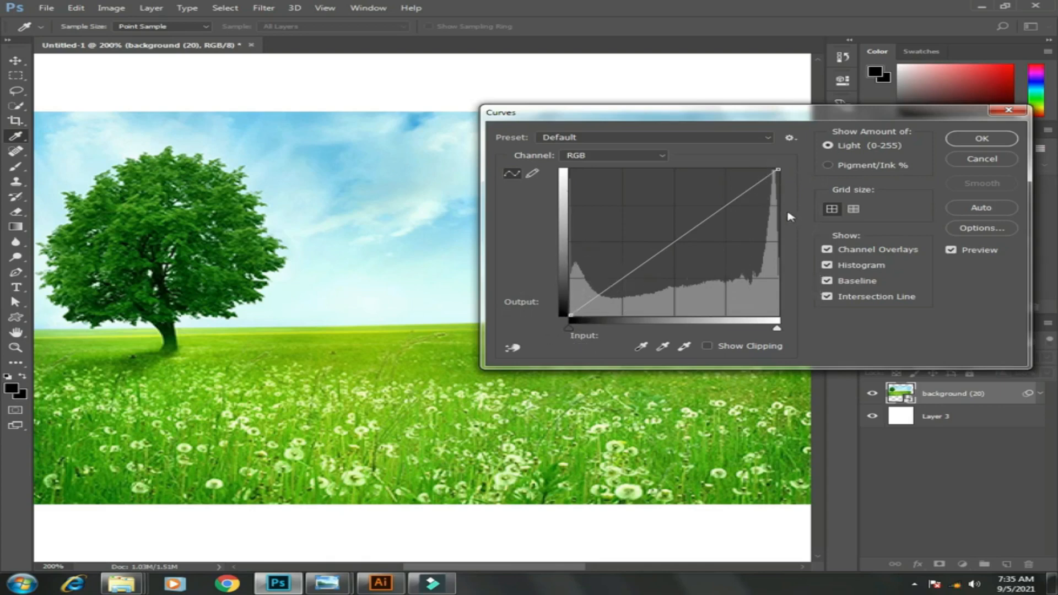
left_click(761, 186)
left_click_drag(761, 185, 765, 188)
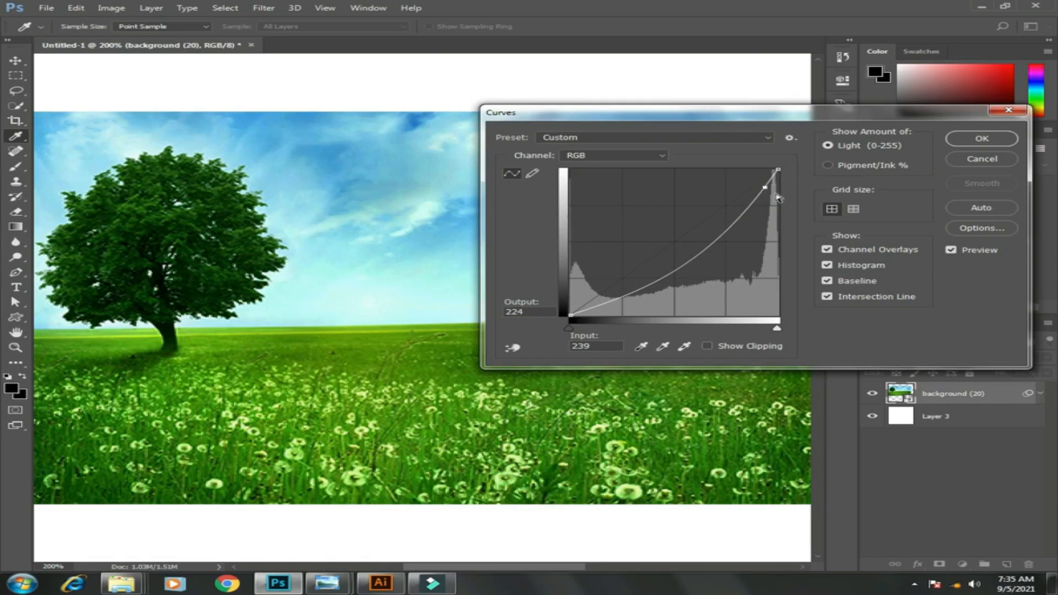
Add a shadow point at input 30, output 46 plus midtone points, then cancel Curves
left_click(604, 303)
left_click_drag(603, 303, 592, 292)
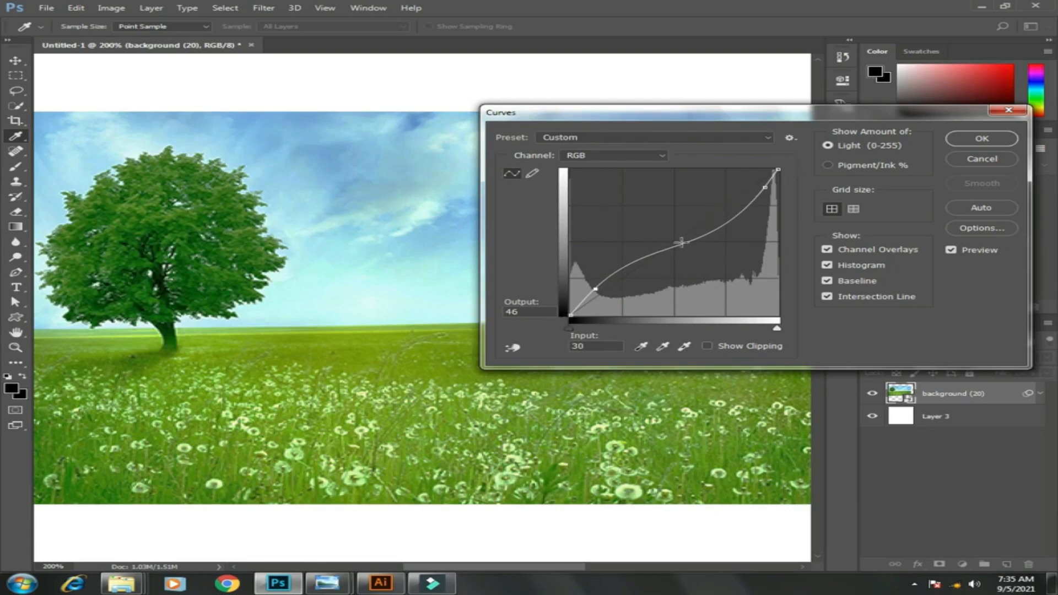
left_click(614, 270)
left_click_drag(633, 260, 691, 231)
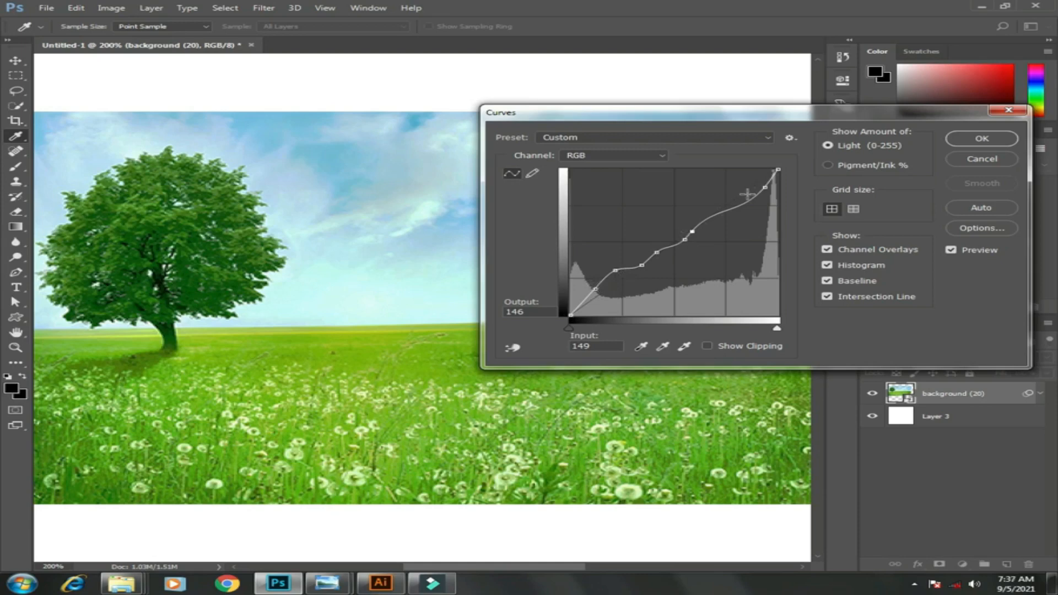
left_click(990, 161)
Open the Exposure adjustment and set Exposure to -0.16
left_click(89, 8)
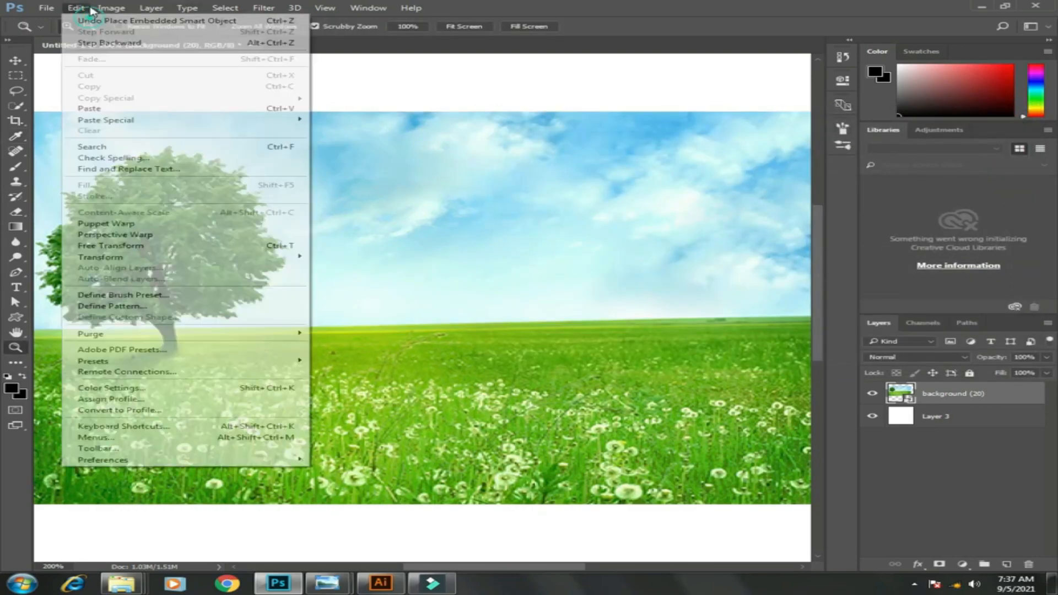
mouse_move(112, 8)
mouse_move(138, 37)
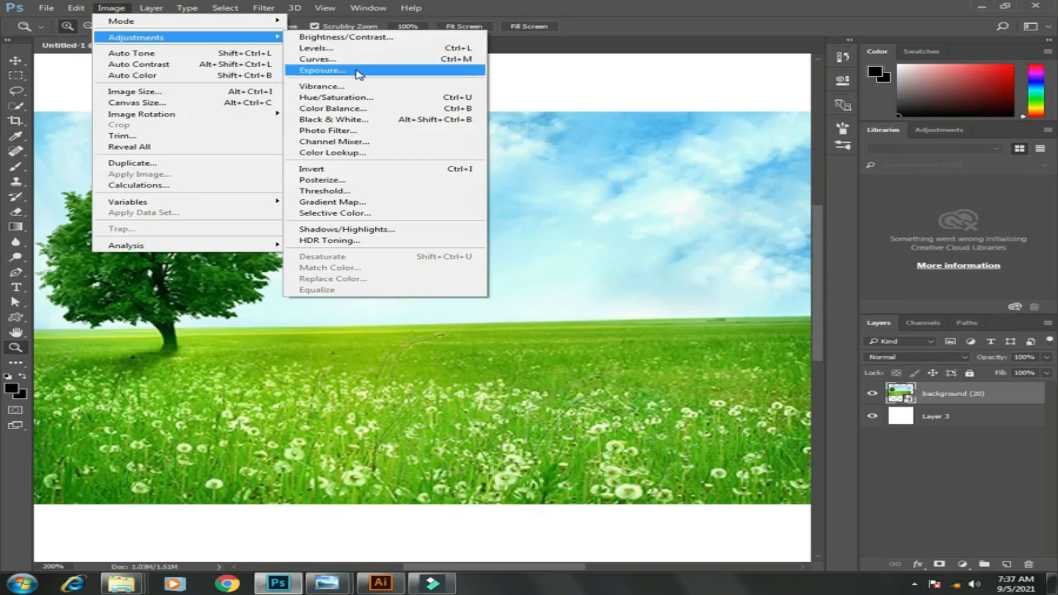
left_click(358, 72)
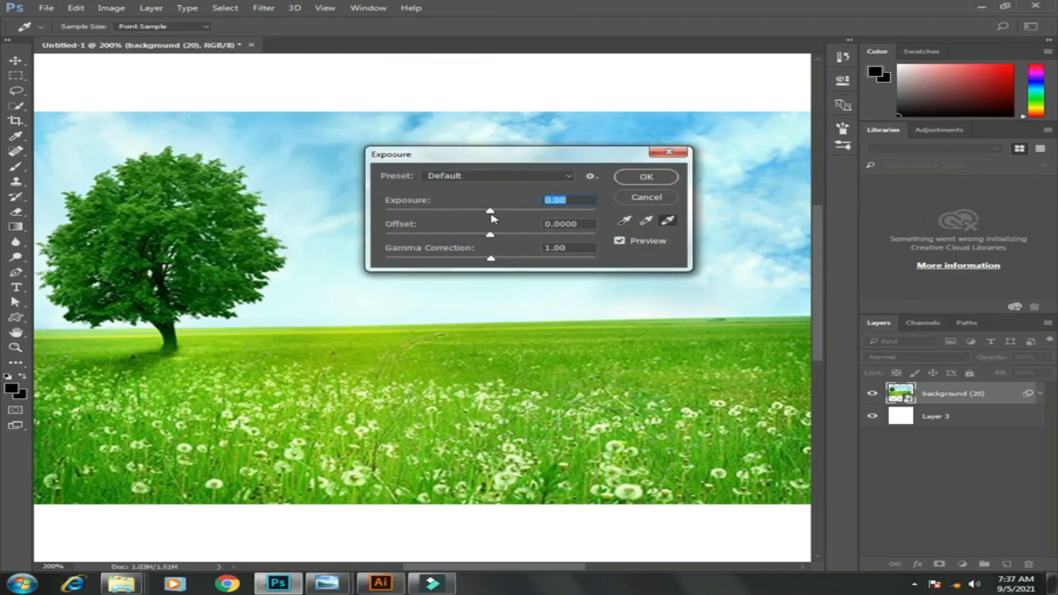
mouse_move(492, 216)
left_mouse_down()
mouse_move(516, 213)
mouse_move(459, 217)
mouse_move(491, 218)
left_mouse_up()
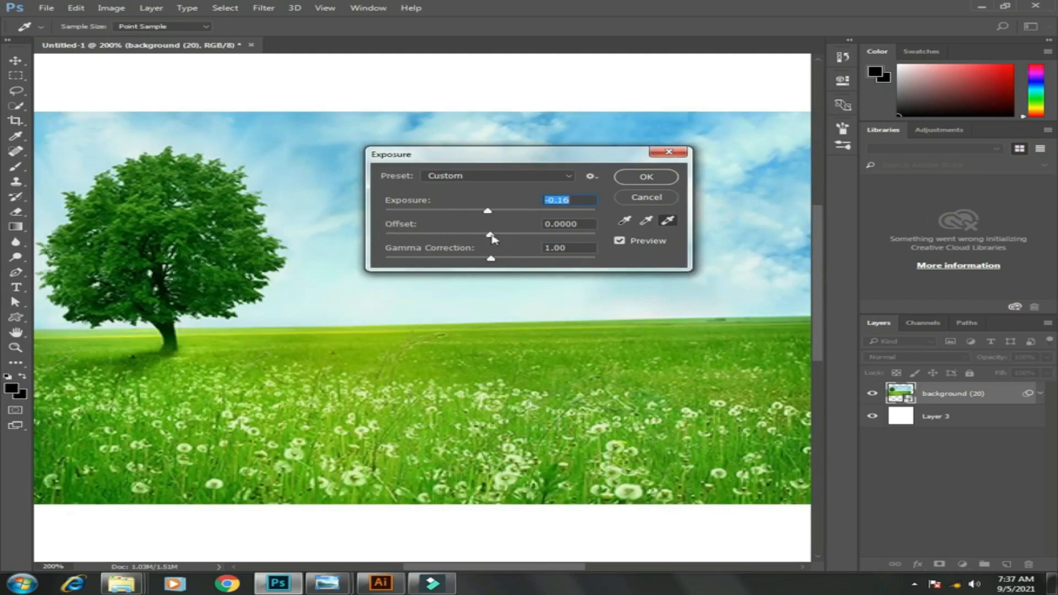
Set Offset to -0.0157 and Gamma Correction to 1.06, then cancel the Exposure dialog
left_click(491, 236)
mouse_move(491, 236)
left_mouse_down()
mouse_move(451, 235)
mouse_move(490, 239)
left_mouse_up()
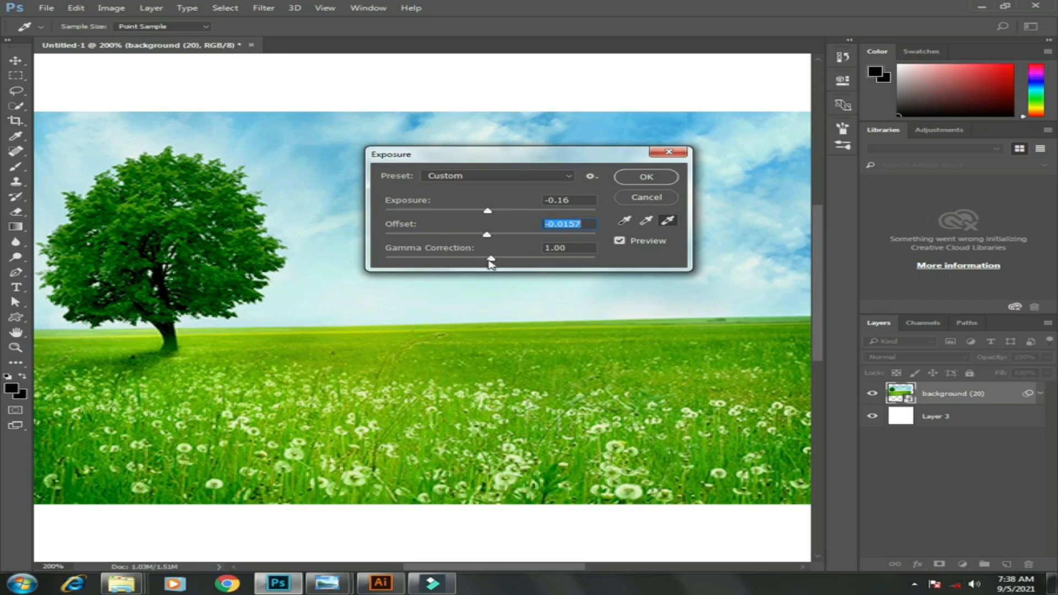
mouse_move(488, 257)
left_mouse_down()
mouse_move(511, 264)
mouse_move(478, 263)
mouse_move(490, 263)
left_mouse_up()
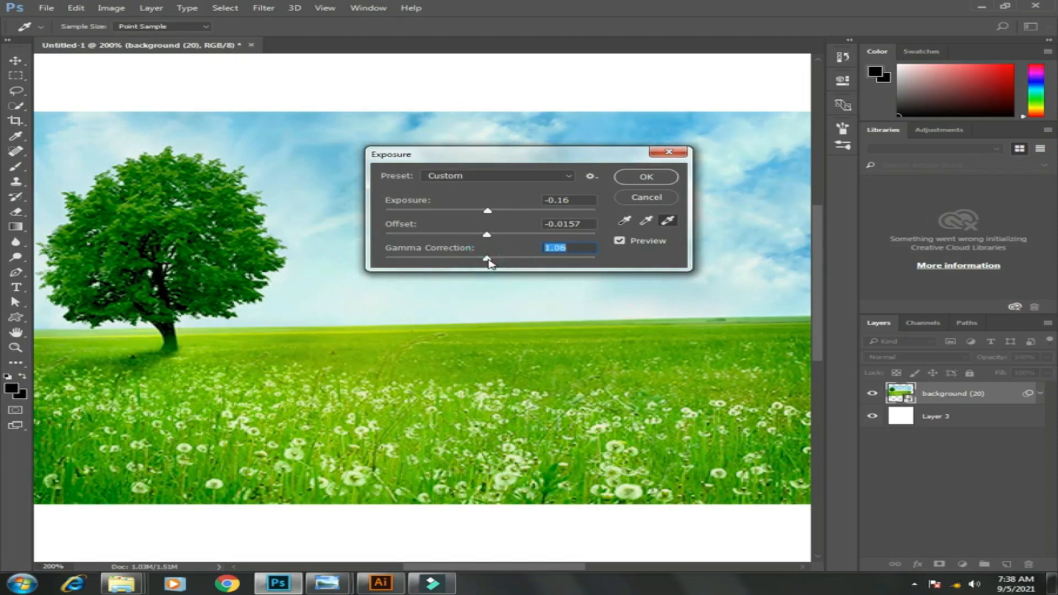
left_click(647, 202)
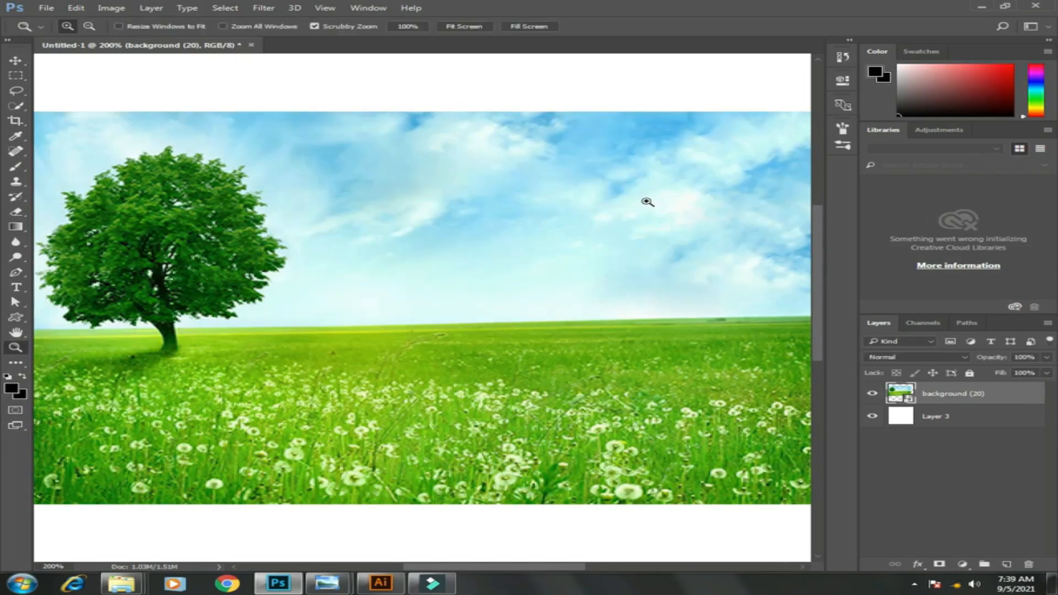